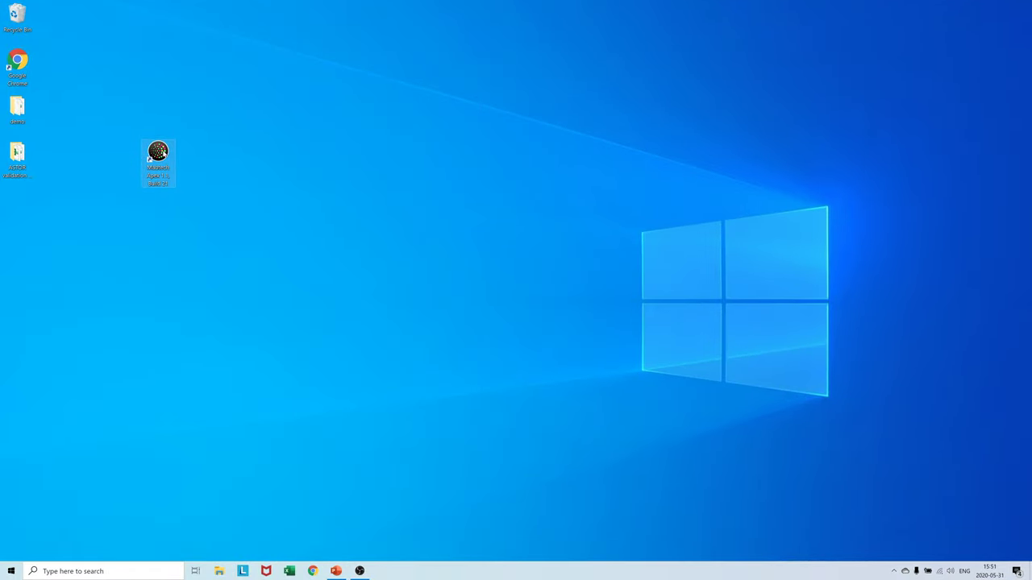
- Launch Apex, log in with the Admin profile and its password, and create a new Strip Clear plate
double_click(160, 153)
left_click(499, 236)
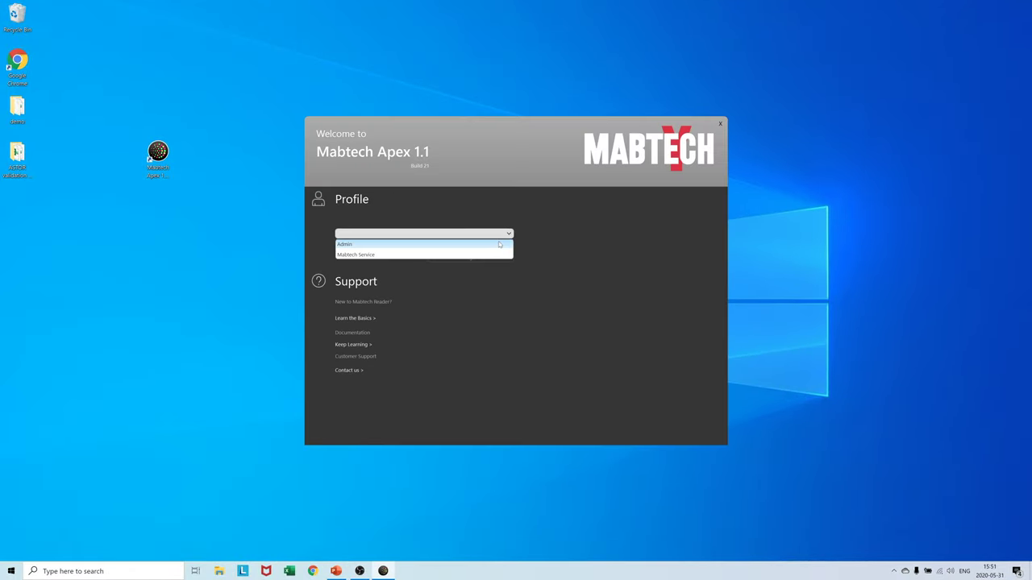
left_click(500, 244)
type("admin")
key("Return")
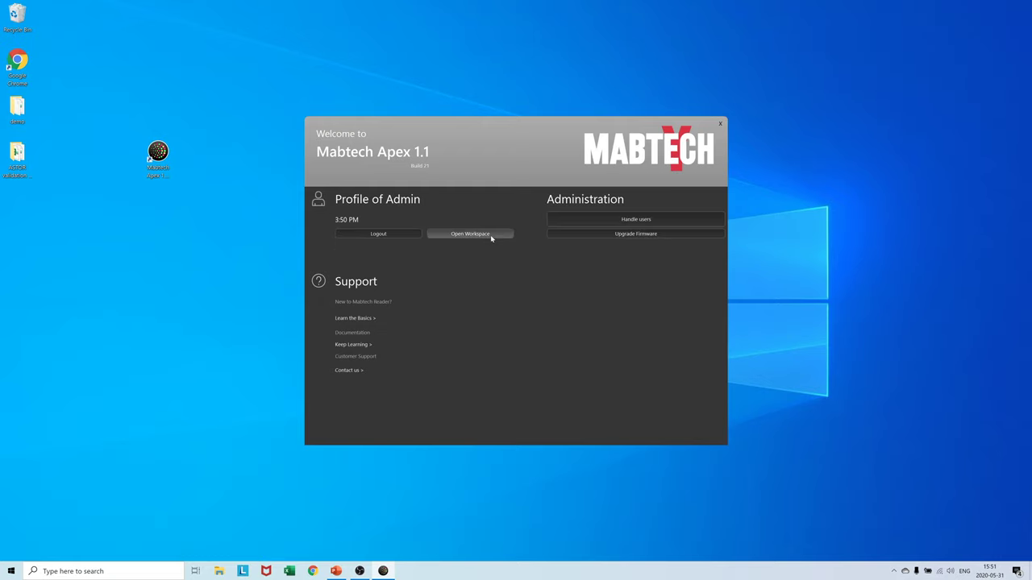
left_click(471, 233)
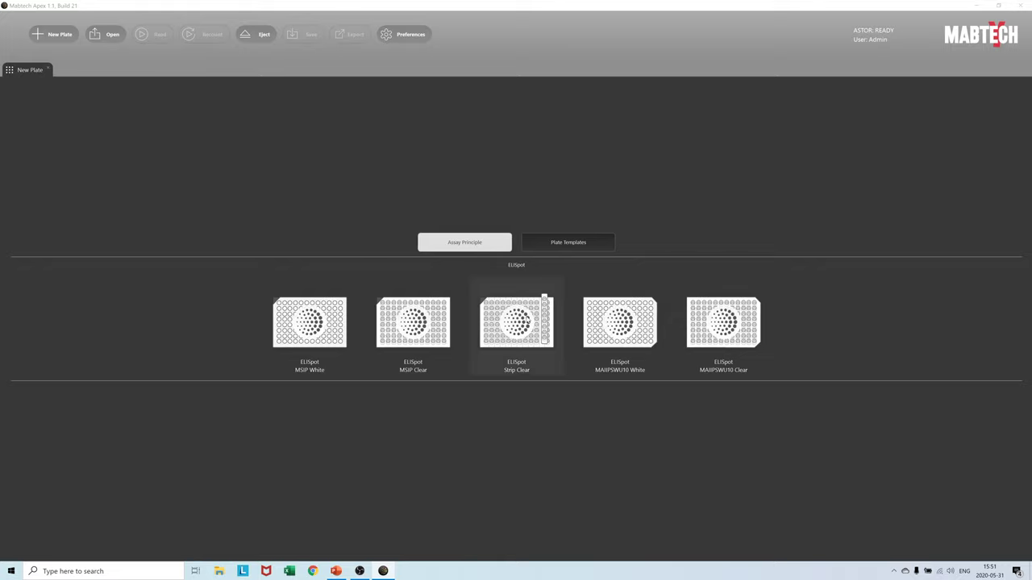
left_click(532, 312)
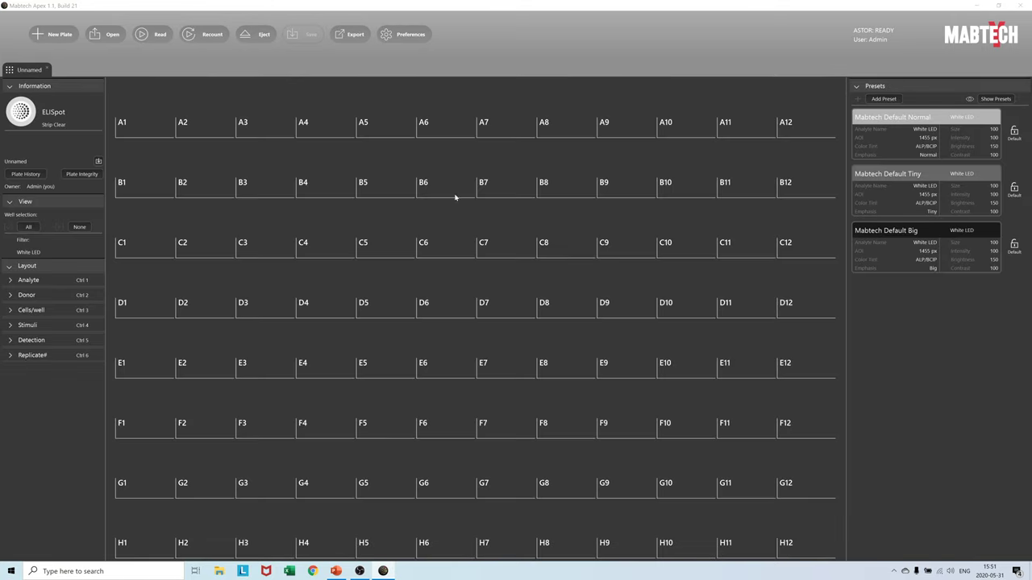
- Start the plate read so each well is imaged and spot-counted
left_click(158, 36)
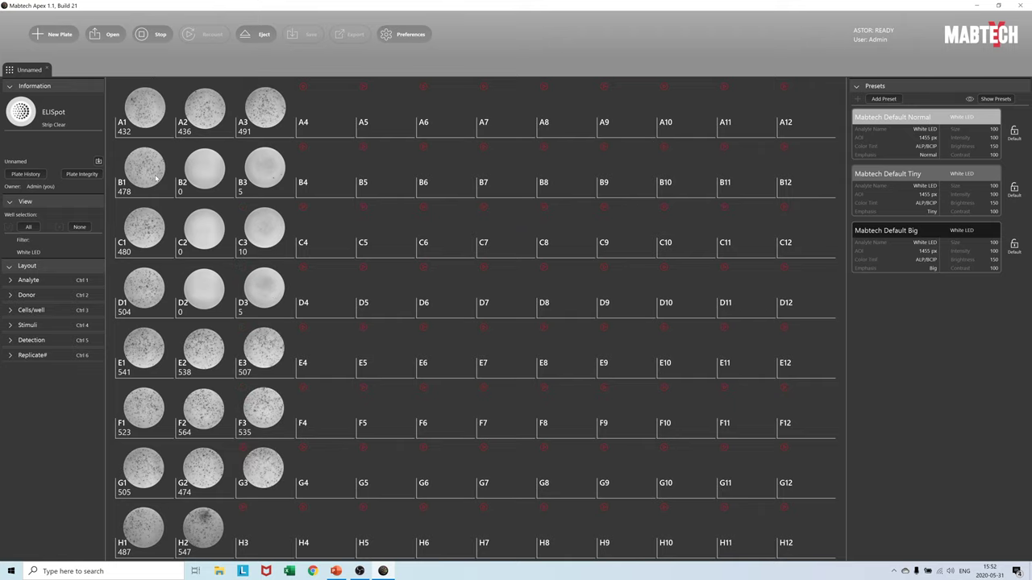
- Open well B1 in detail, toggle its spot markers, adjust brightness, then reset the detection settings
double_click(156, 176)
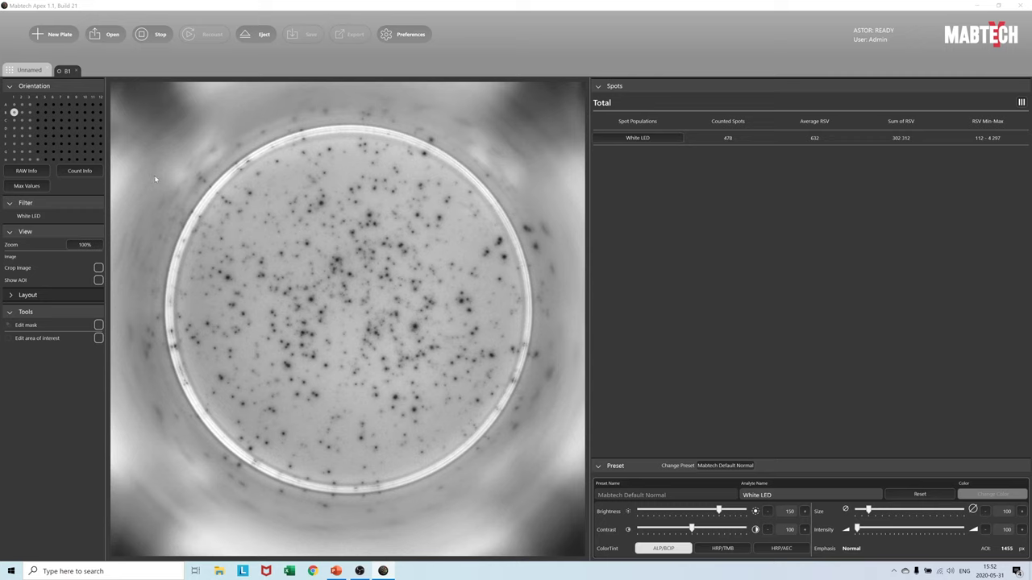
left_click(659, 142)
left_click(638, 272)
mouse_move(718, 511)
left_mouse_down()
mouse_move(738, 511)
mouse_move(699, 511)
mouse_move(723, 511)
mouse_move(714, 530)
mouse_move(723, 529)
mouse_move(694, 529)
mouse_move(708, 514)
left_mouse_up()
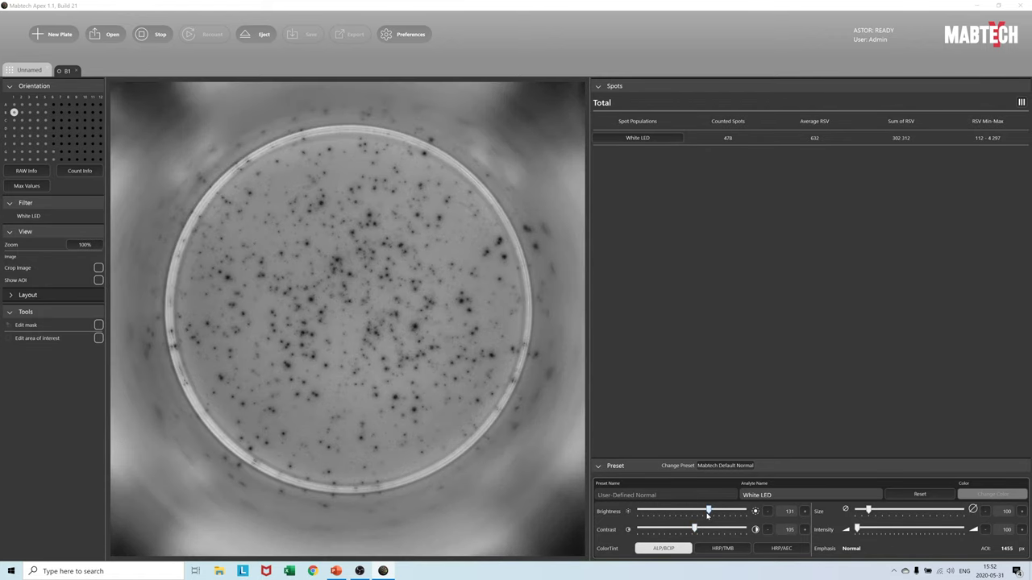
left_click(925, 497)
- Show B1's spot markers, raise then lower the size threshold, reset the preset, and return to the plate
left_click(660, 139)
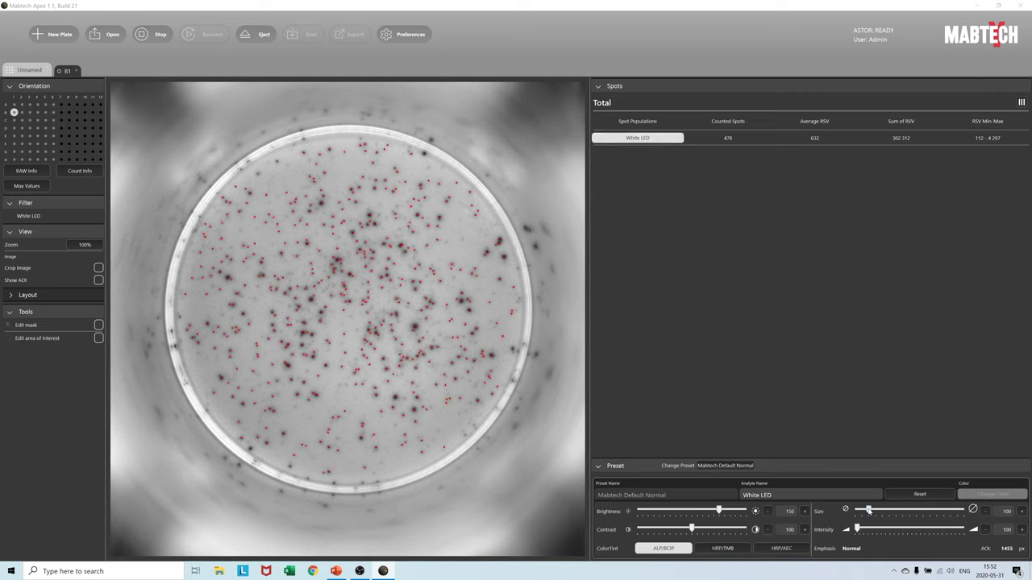
left_click_drag(869, 510, 904, 513)
left_click_drag(905, 512, 888, 528)
left_click(920, 494)
key("Escape")
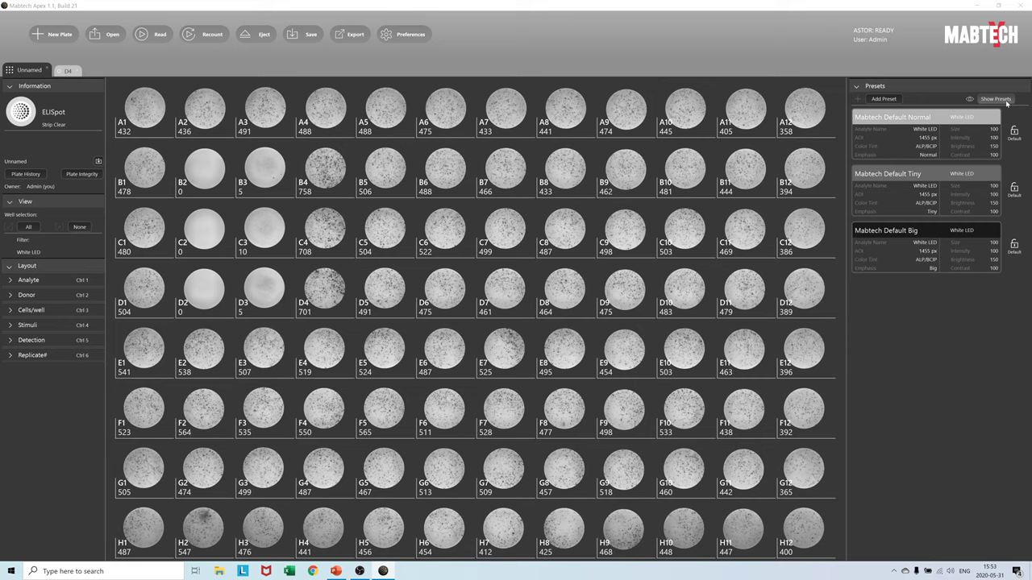
- Overlay each well's preset, Mabtech Default White LED, and its settings on the plate grid
left_click(1005, 100)
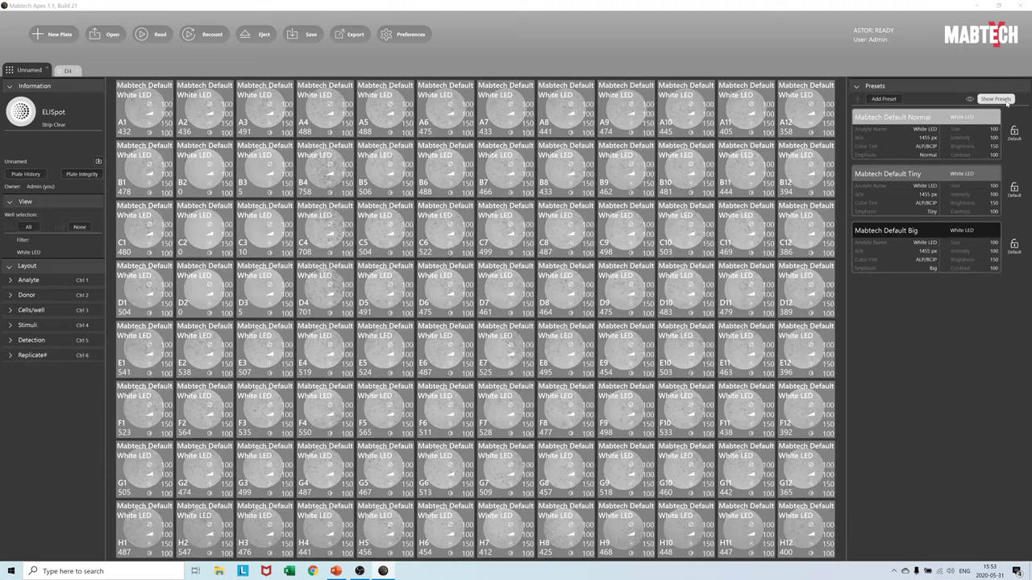
- Add a new preset with a custom name and analyte name IFNg, keeping size 100, brightness 150, contrast 100
left_click(1004, 100)
left_click(891, 100)
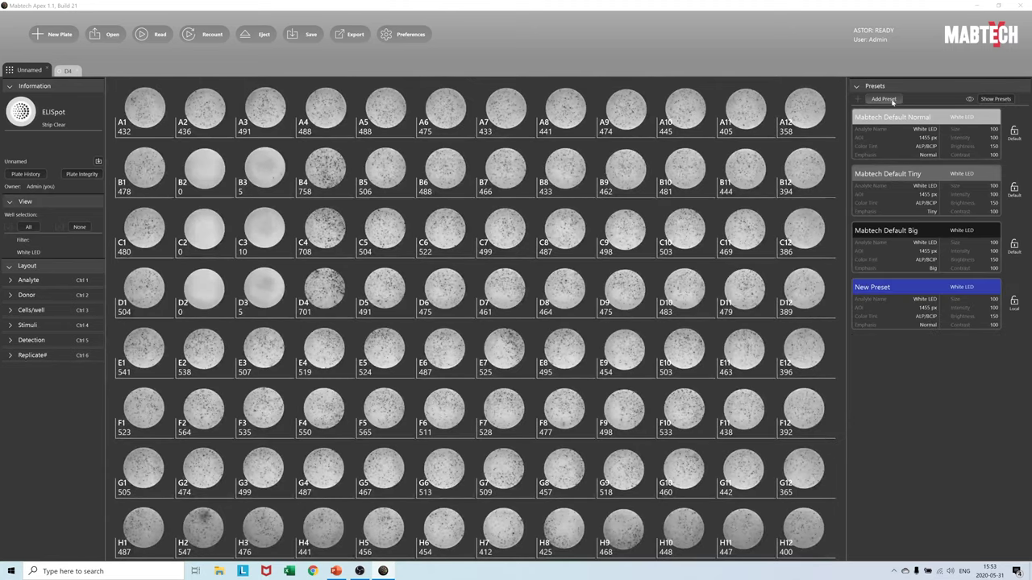
left_click(994, 287)
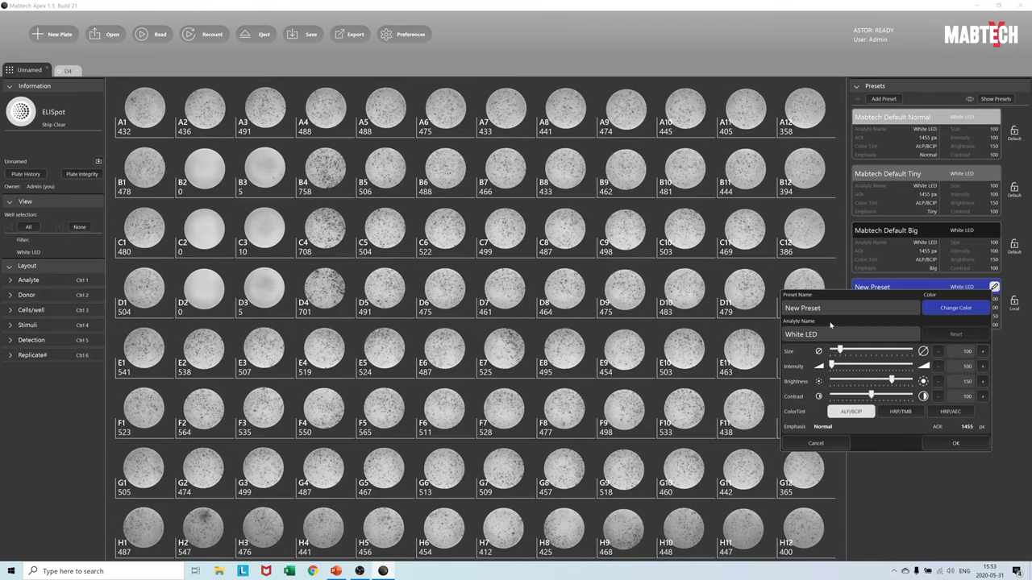
key("ctrl+a")
type("Christian Fav")
key("ctrl+a")
key("BackSpace")
type("IFNg")
left_click(947, 446)
- Select all 96 wells, assign them the custom IFNg preset, and display the preset overlays
mouse_move(909, 292)
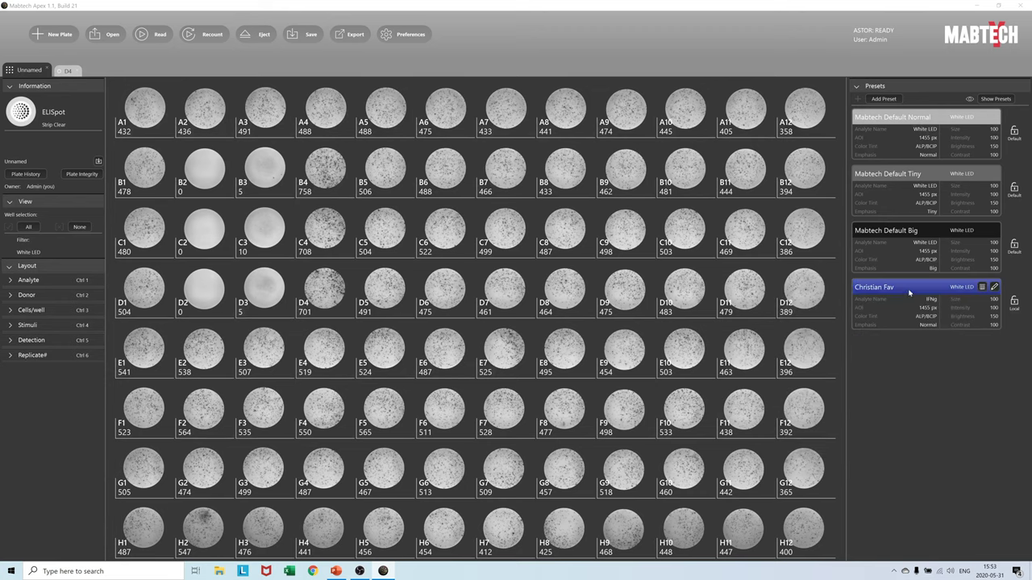
left_click_drag(144, 109, 265, 171)
key("ctrl+a")
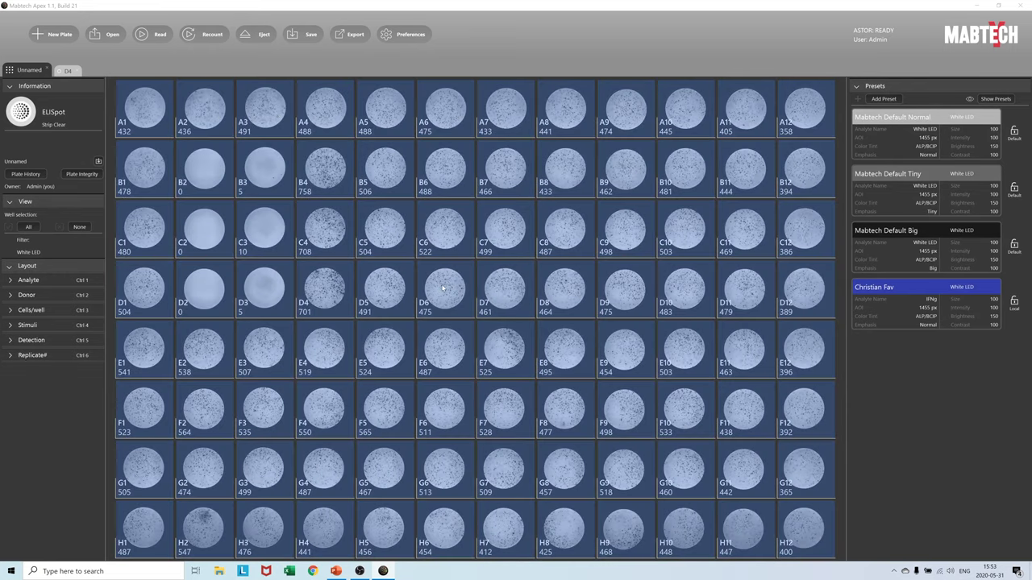
right_click(442, 287)
mouse_move(486, 292)
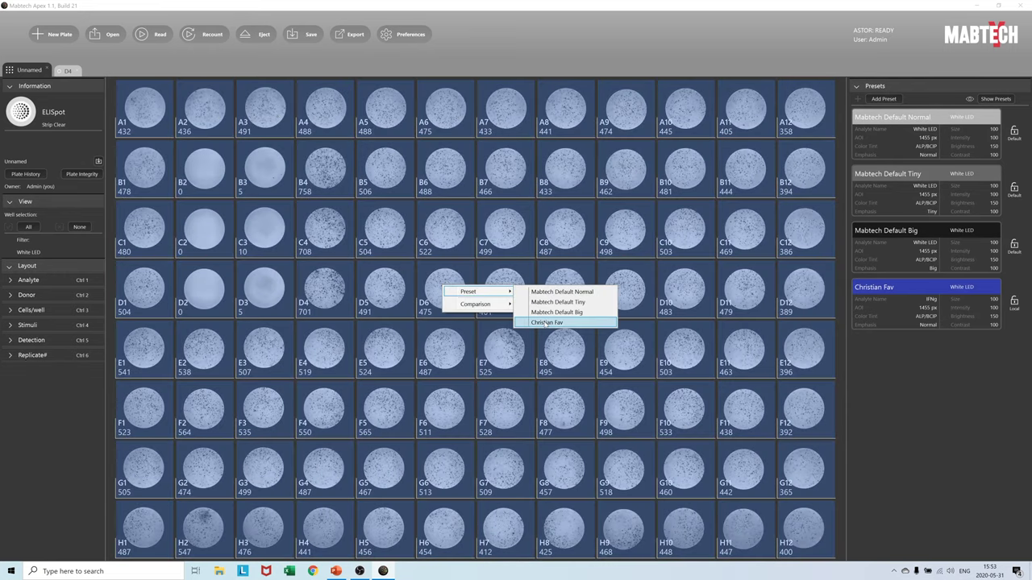
left_click(547, 322)
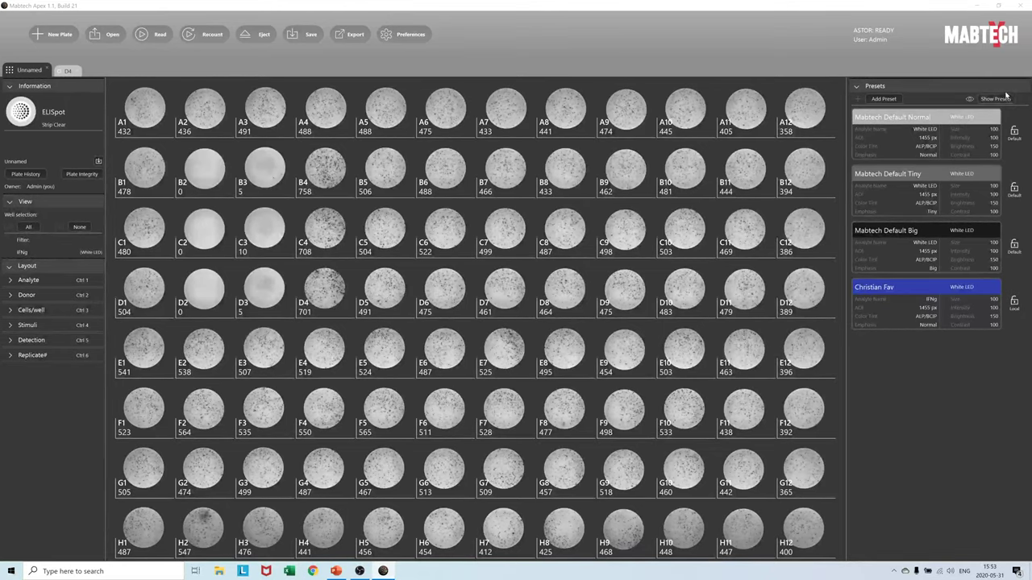
left_click(998, 100)
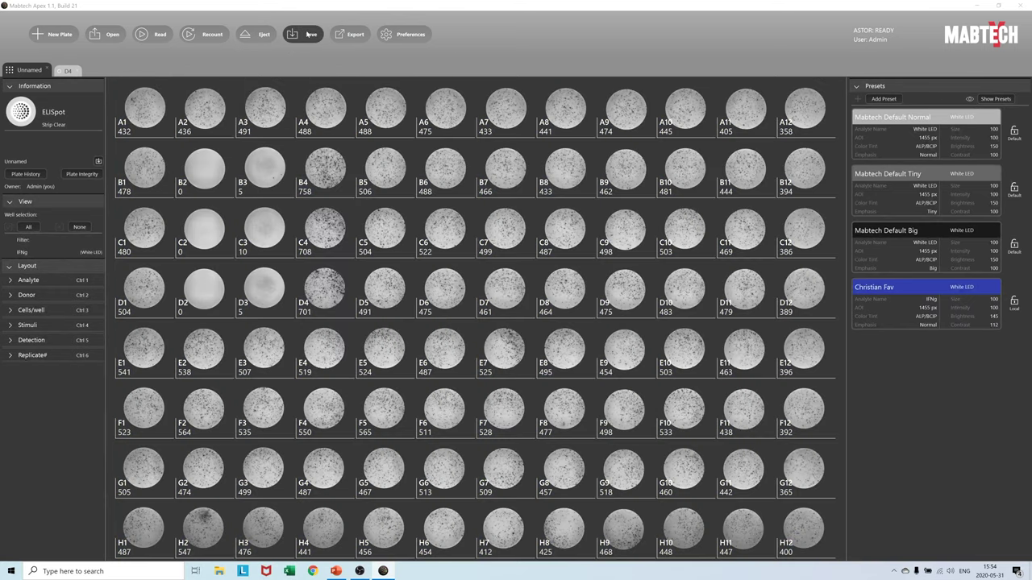
- Save the read plate to the Desktop under the name 'ELISpot p1'
left_click(311, 34)
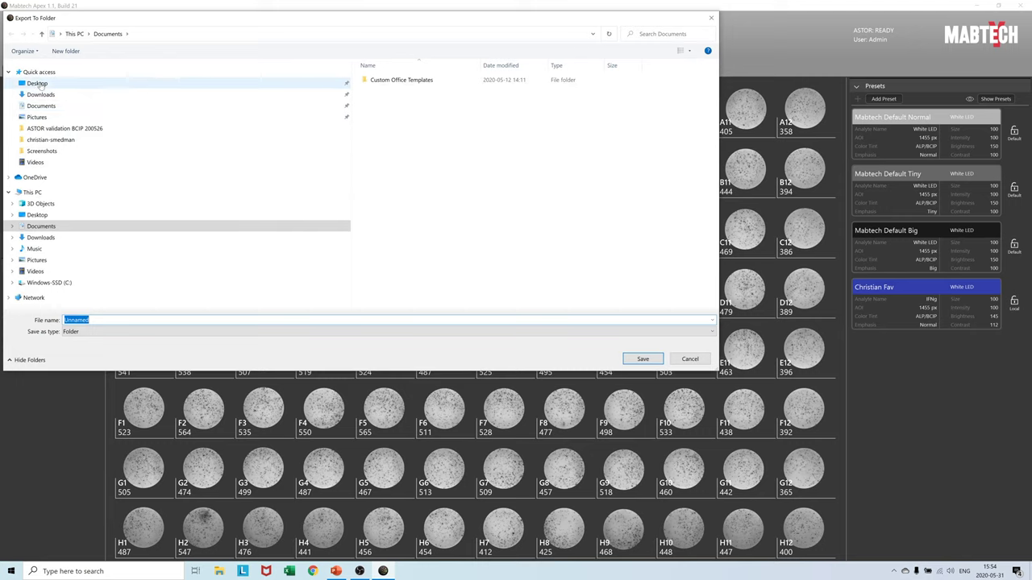
left_click(38, 84)
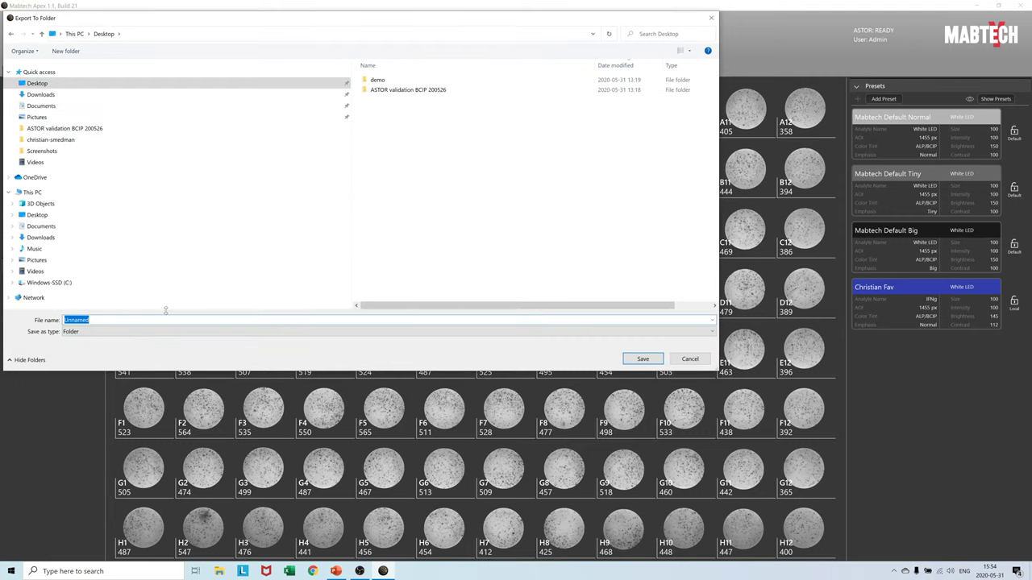
type("ELISPot")
key("BackSpace")
key("BackSpace")
type("pot p1")
key("Return")
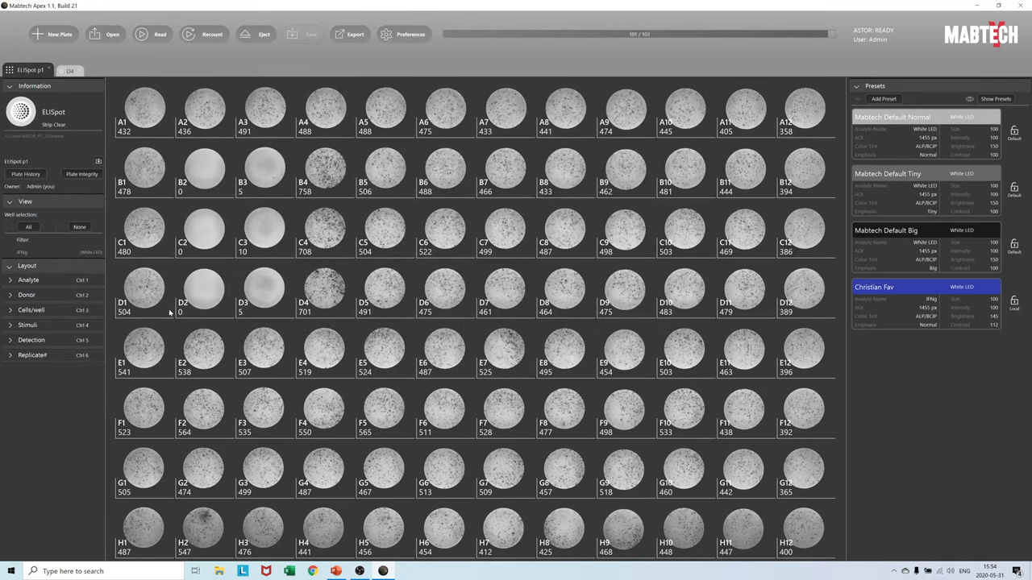
- In File Explorer, open the Desktop's ELISpot p1 folder and view the exported JPEG Plate image
left_click(219, 571)
left_click(143, 117)
double_click(439, 126)
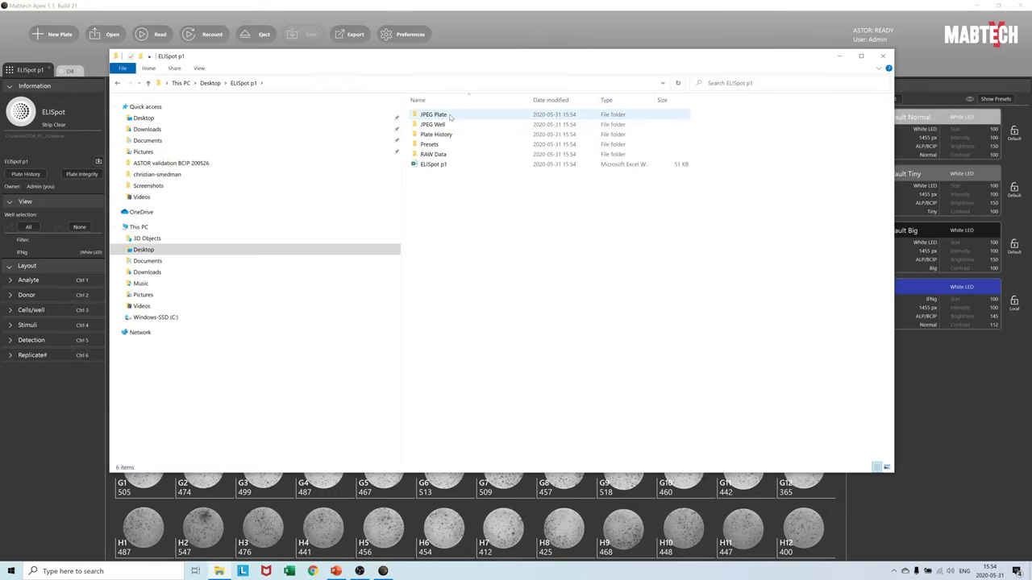
double_click(450, 116)
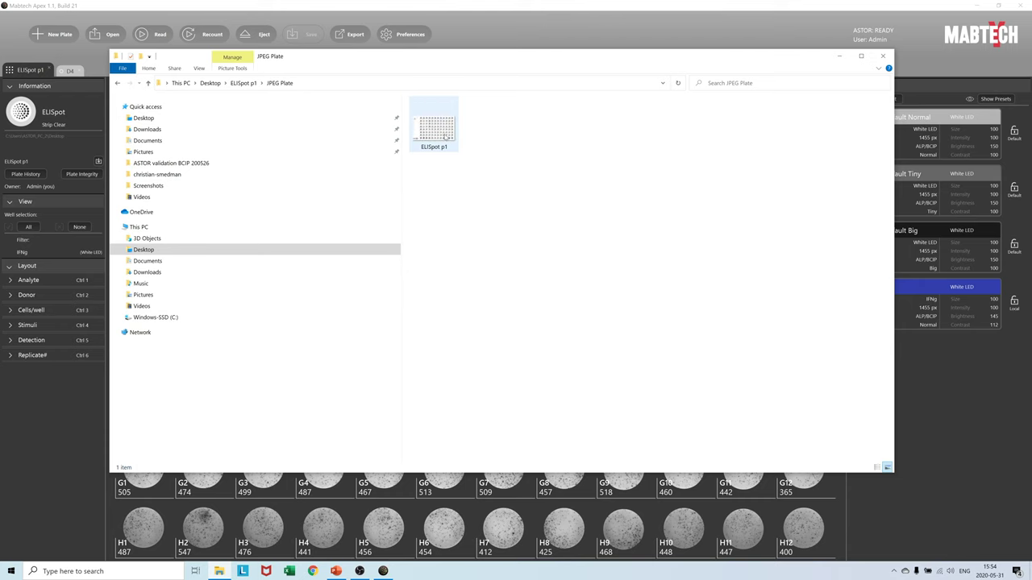
left_click(445, 137)
double_click(445, 137)
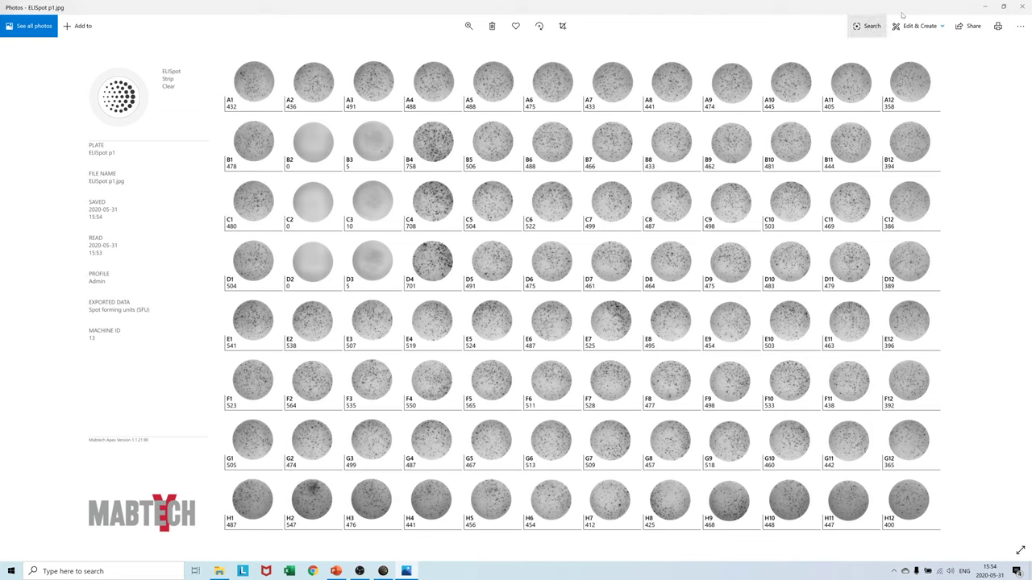
left_click(1025, 5)
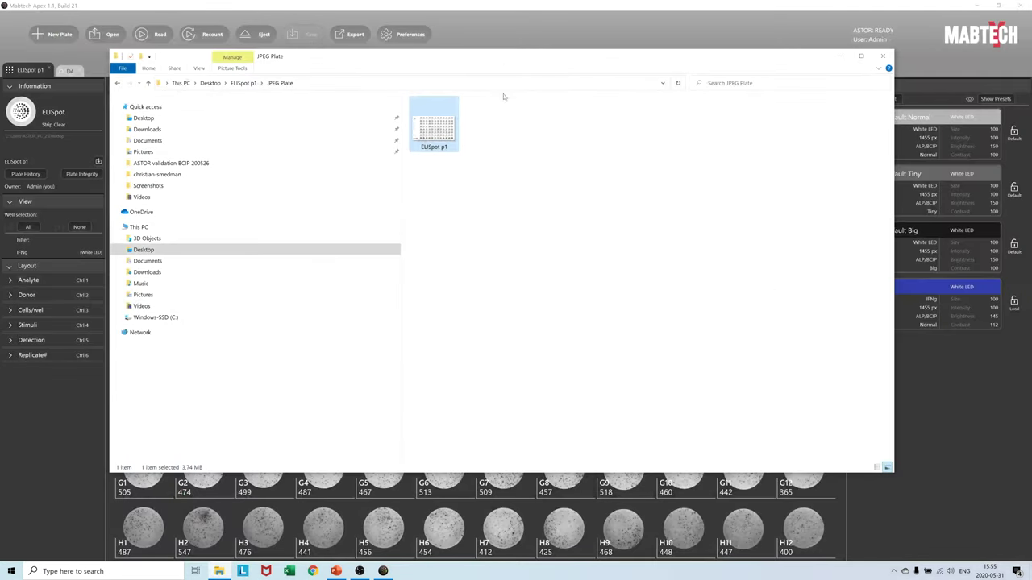
- Preview well image C4.jpg from JPEG Well, then return to ELISpot p1 and select Plate History
left_click(117, 83)
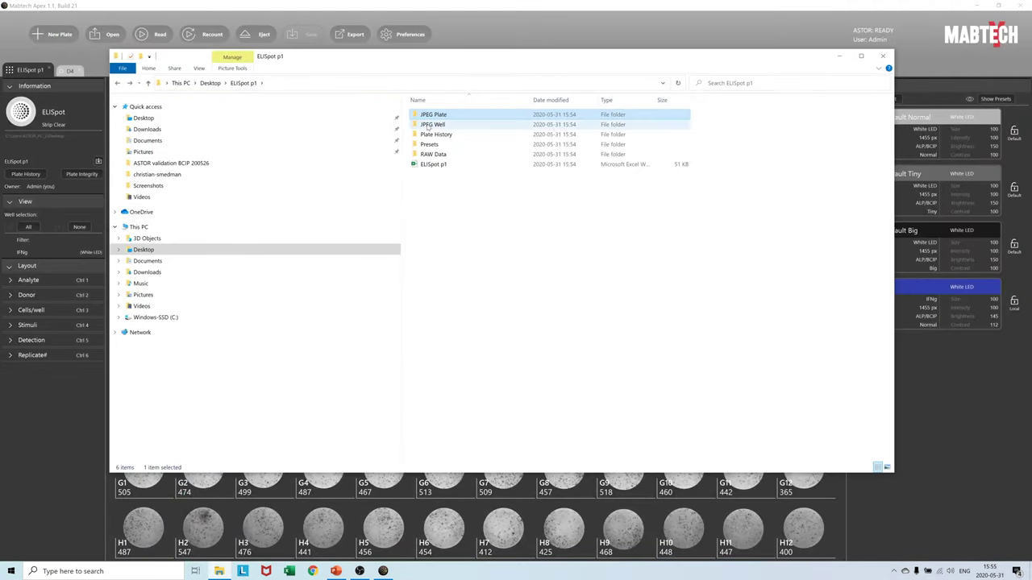
double_click(454, 122)
double_click(434, 290)
left_click(1026, 6)
left_click(117, 83)
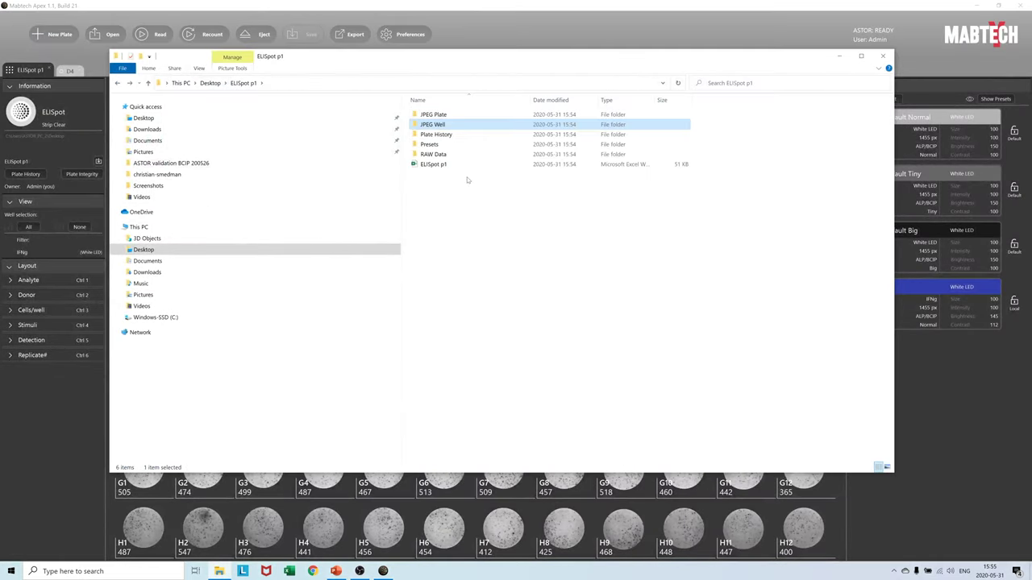
left_click(447, 135)
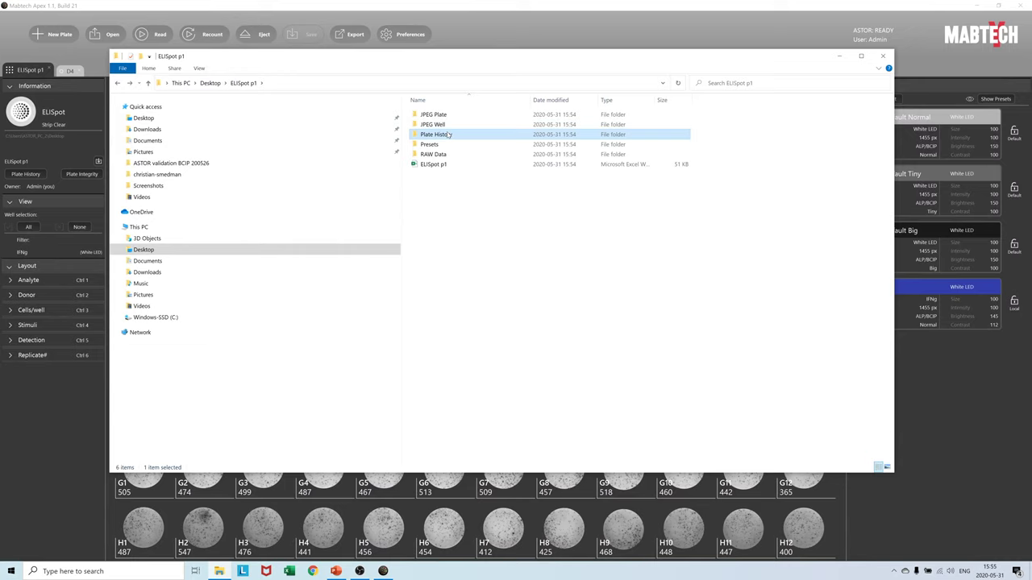
double_click(430, 144)
double_click(435, 133)
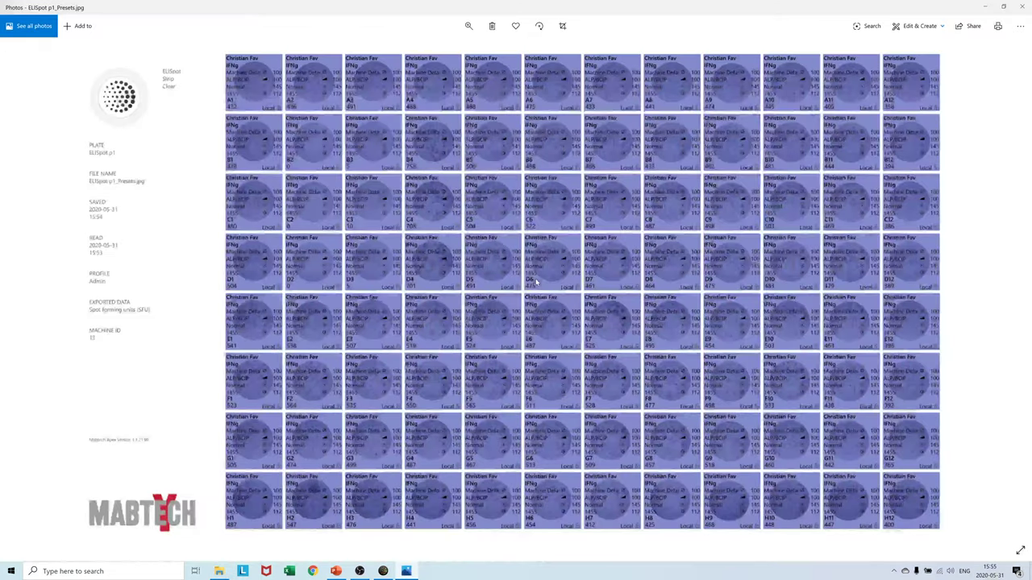
left_click(1024, 5)
key("BackSpace")
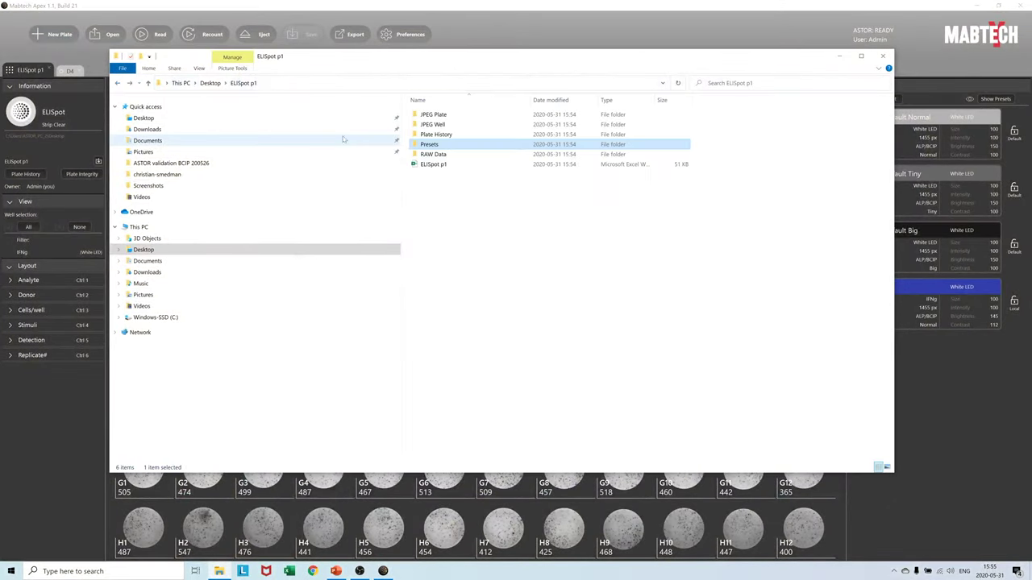
left_click(438, 166)
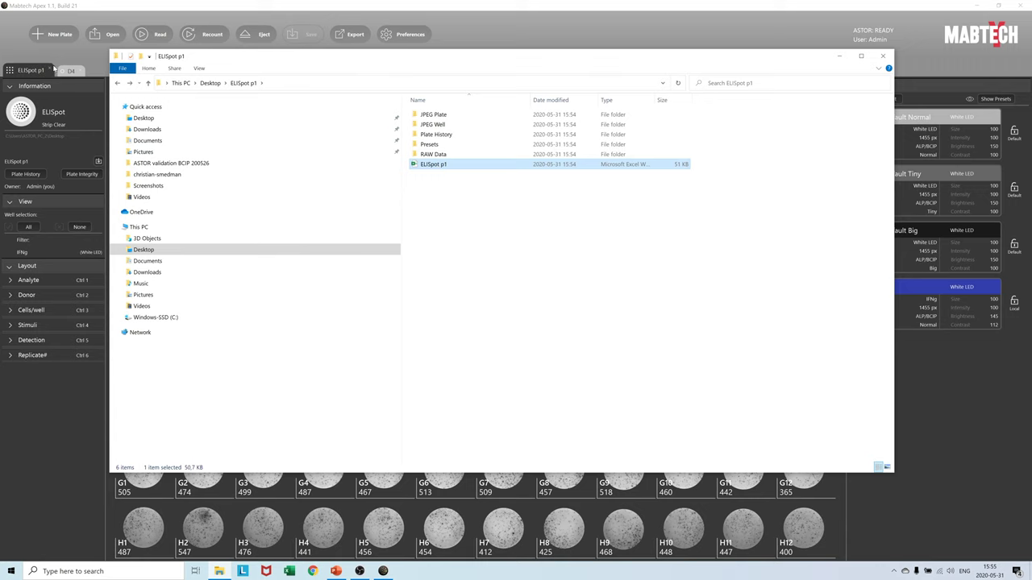
- Open ELISpot p1.xlsx to review its Spot Forming Units sheet, close Excel, and return to Apex
double_click(451, 166)
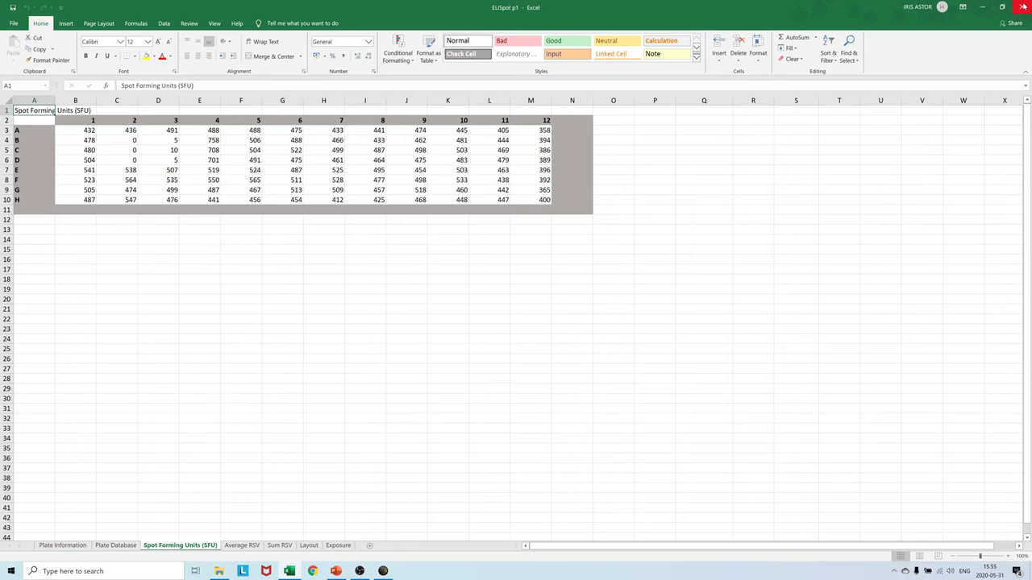
left_click(1022, 6)
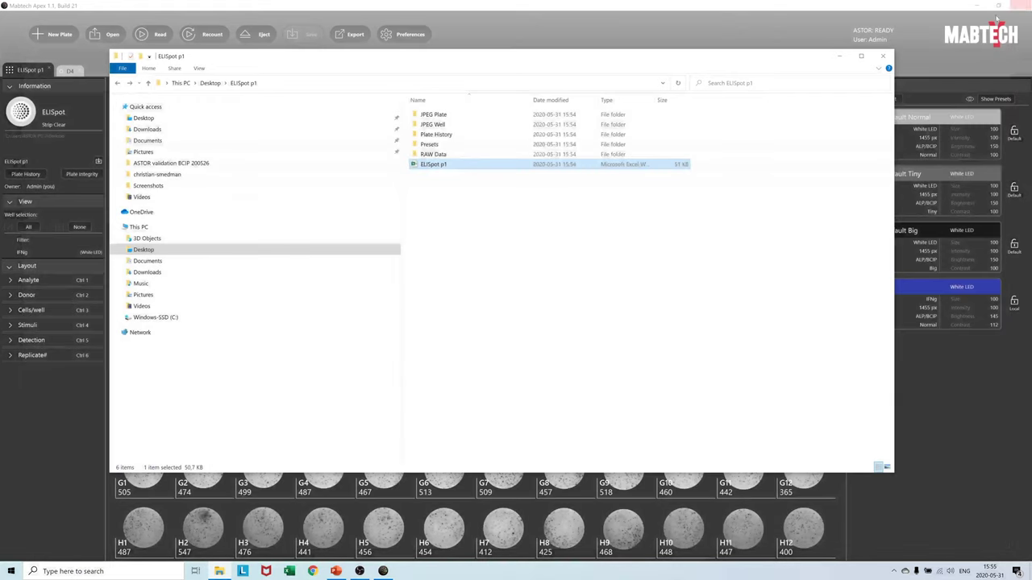
left_click(474, 30)
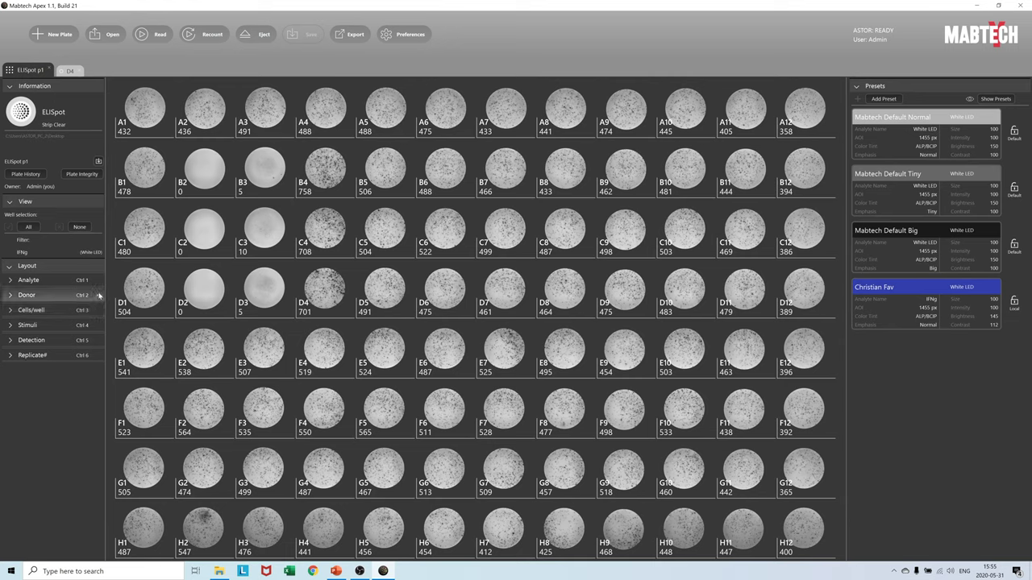
- Create an Analyte label named IFNg that includes every well in the plate layout grid
left_click(99, 282)
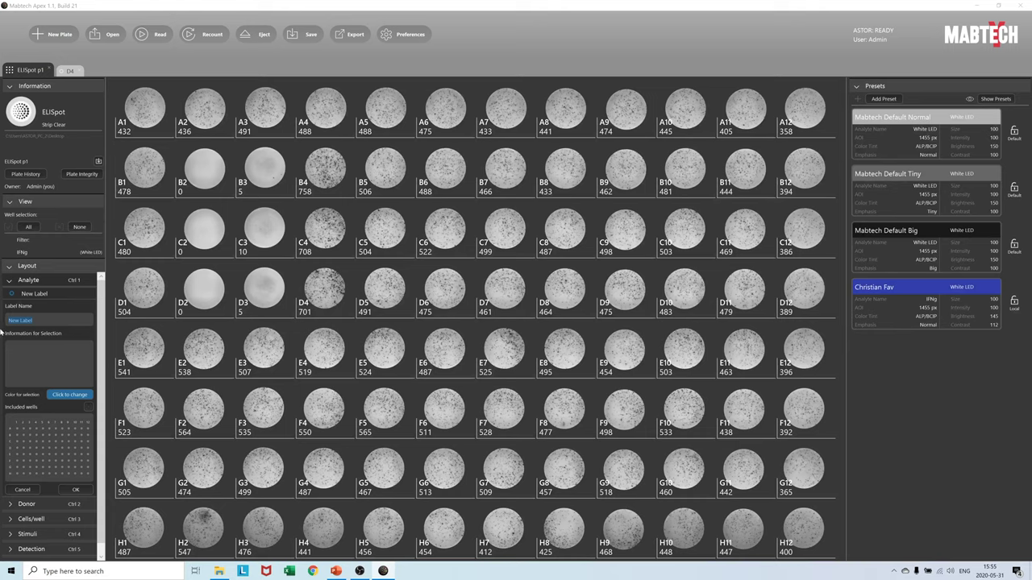
type("IFNg")
left_click_drag(18, 428, 84, 473)
left_click(76, 489)
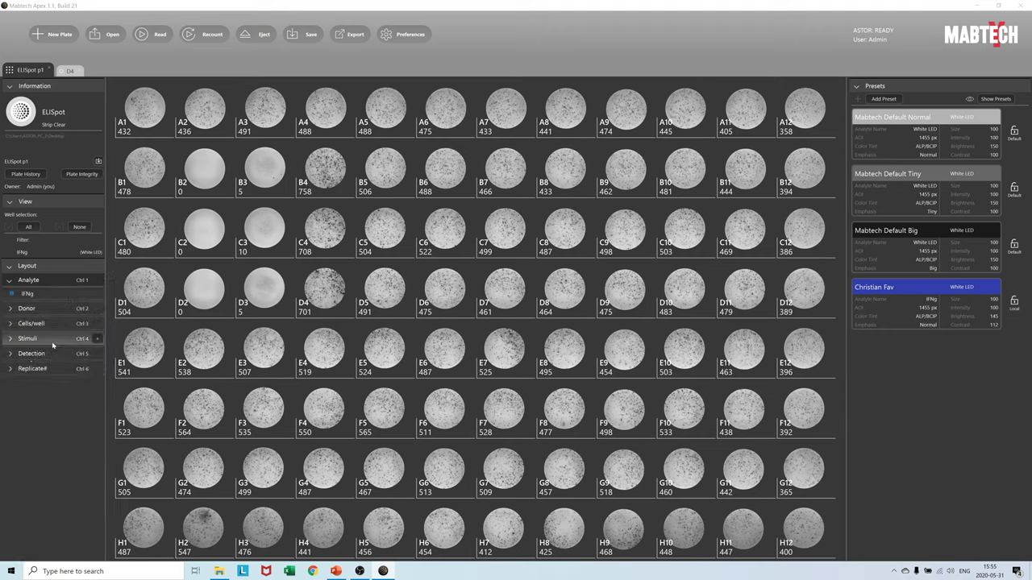
- Add stimulus labels A) Medium Ctrl and B) Unstim
left_click(97, 338)
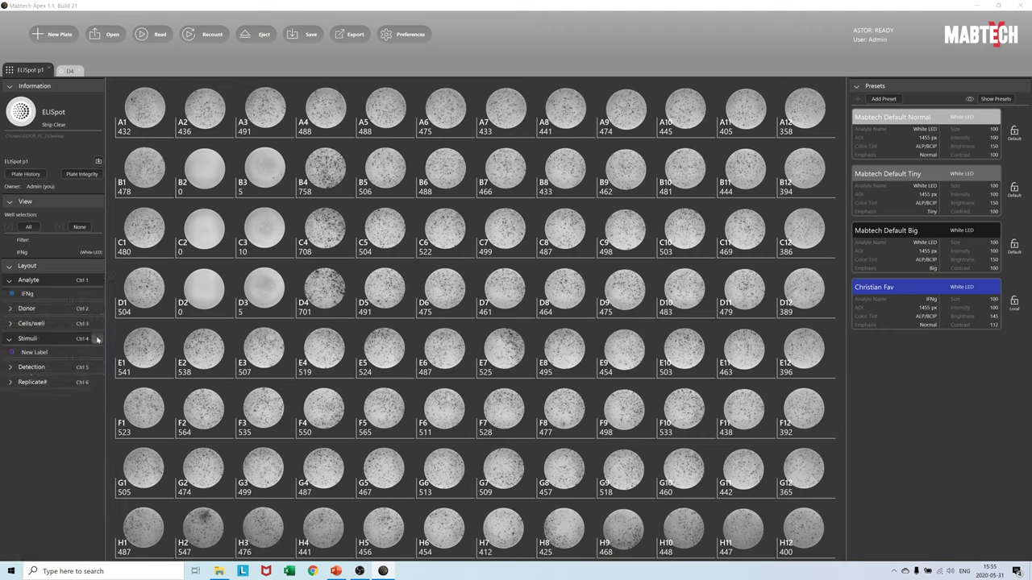
left_click(41, 355)
key("ctrl+a")
type("A) Medium Ctr")
left_click(76, 534)
left_click(33, 353)
key("ctrl+a")
type("B) Unstim")
left_click(75, 548)
- Add stimulus labels C) PHA and D) AntiCD3, marking the D) AntiCD3 wells
left_click(24, 365)
key("ctrl+a")
type("C")
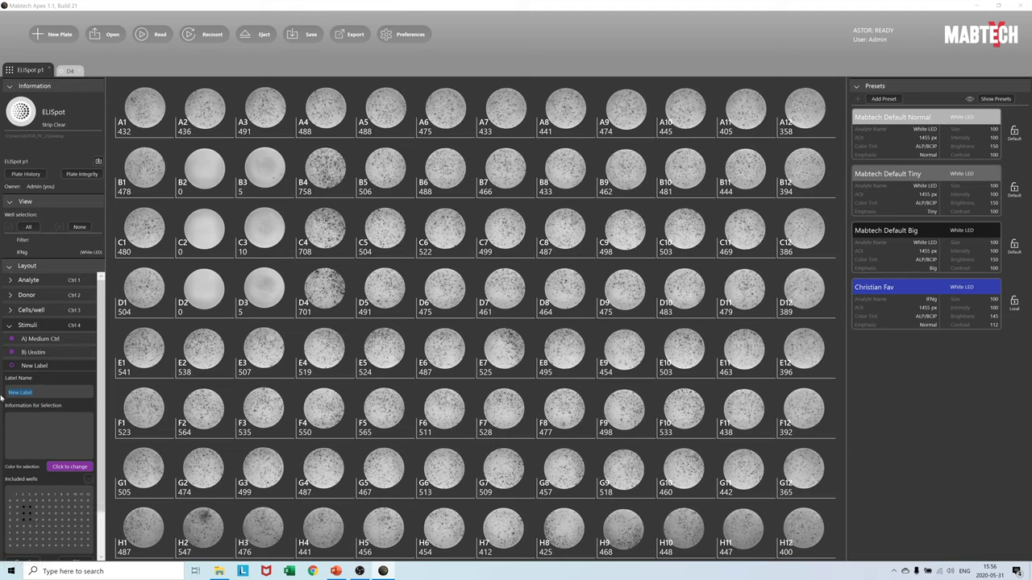
type(") PHA")
left_click(76, 562)
left_click(15, 378)
key("ctrl+a")
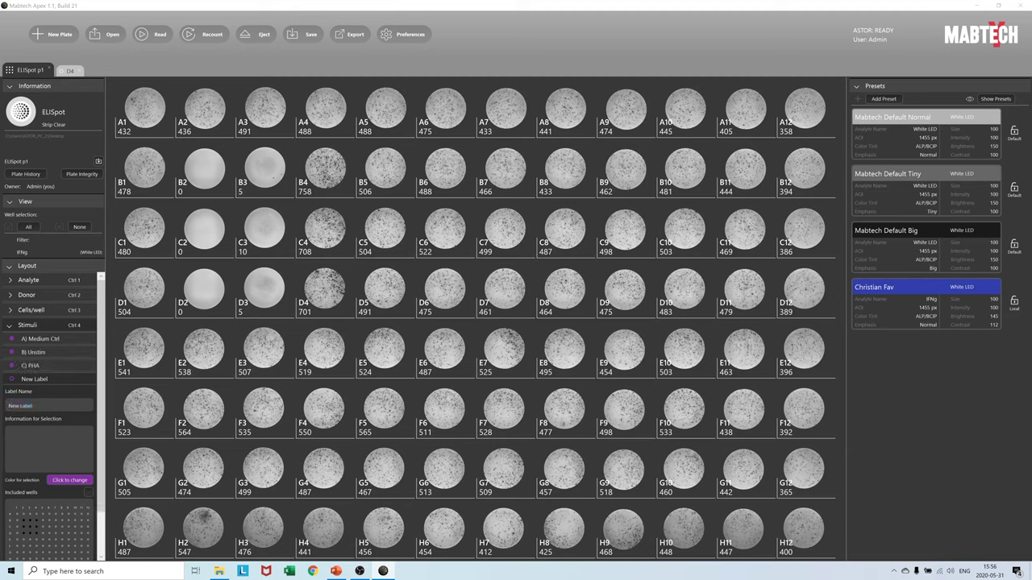
type("D) AntiCD3")
left_click_drag(42, 521, 42, 541)
scroll(51, 525, "down", 1)
left_click(65, 526)
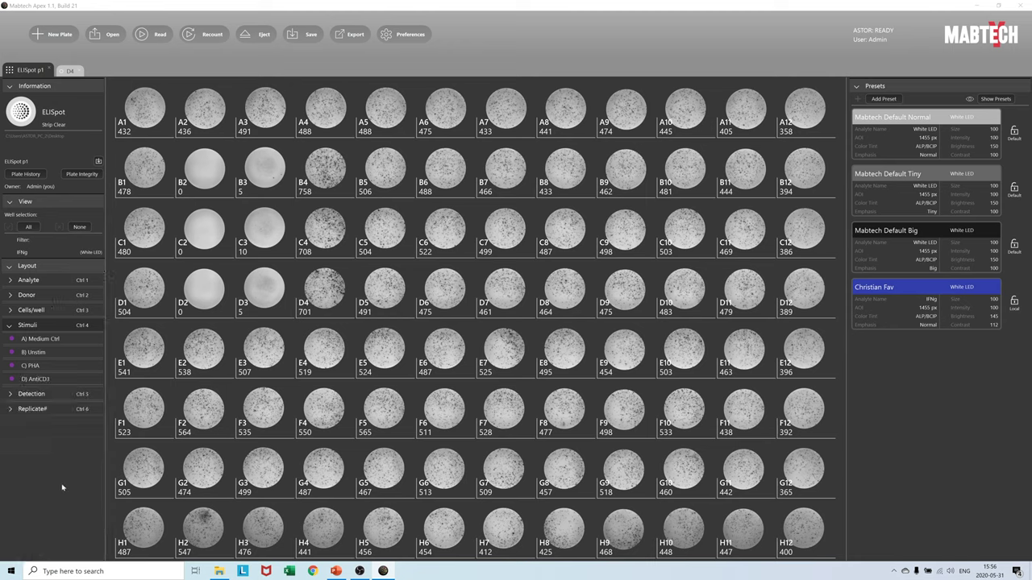
- Under Replicate#, add Replicate 1 covering wells B2–B5
left_click(33, 409)
left_click(15, 423)
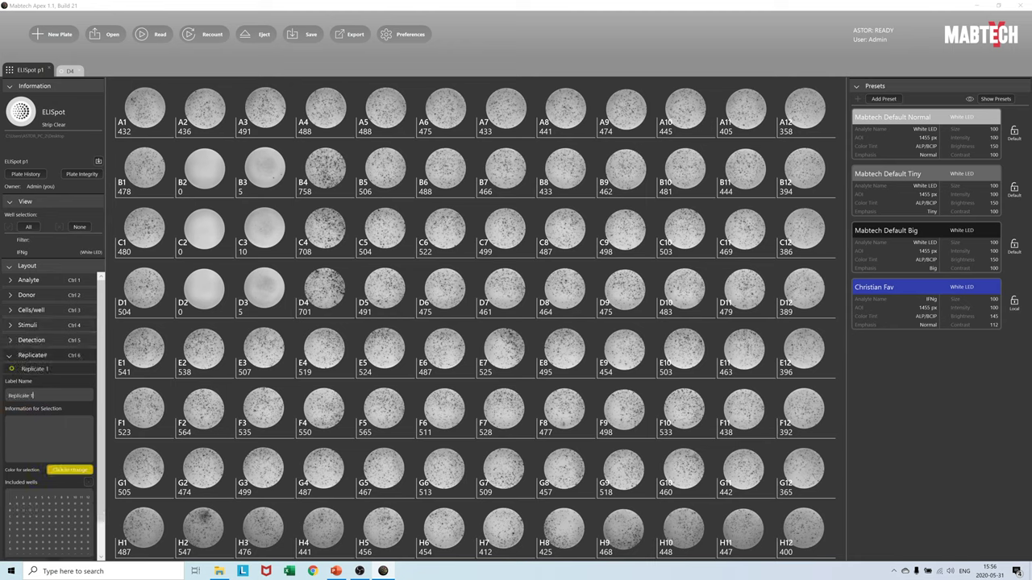
mouse_move(21, 513)
left_mouse_down()
mouse_move(45, 513)
mouse_move(48, 529)
mouse_move(45, 514)
left_mouse_up()
scroll(51, 526, "down", 1)
left_click(66, 526)
- Add Replicate 2 on C2–C5 and Replicate 3 on D2–D5, then save the plate
scroll(49, 528, "down", 1)
left_click(72, 541)
left_click(75, 555)
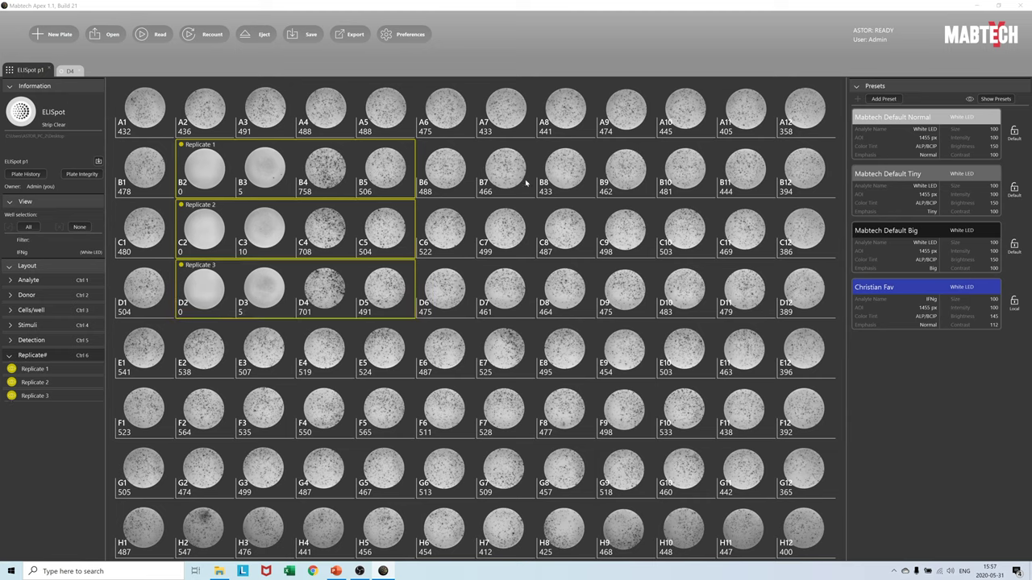
left_click(307, 34)
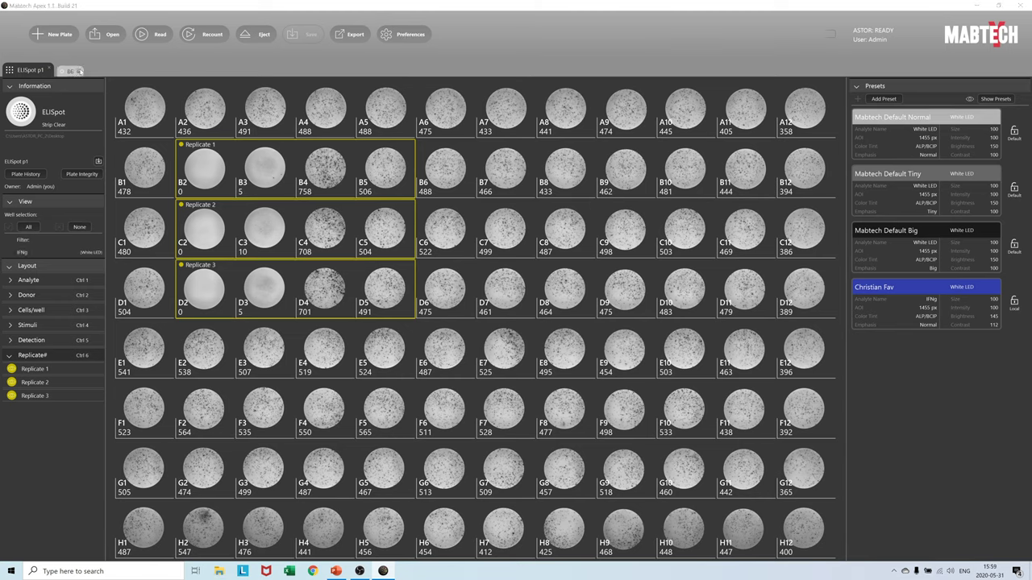
- Close the extra plate tab and save the layout as template 'Template ELISpot' on the Desktop
left_click(75, 71)
left_click(99, 161)
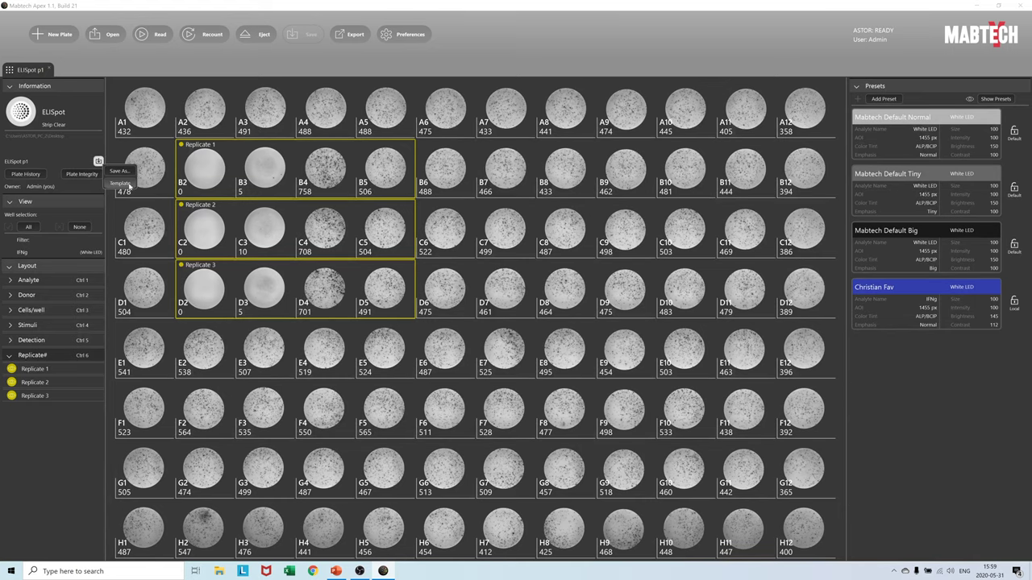
left_click(127, 185)
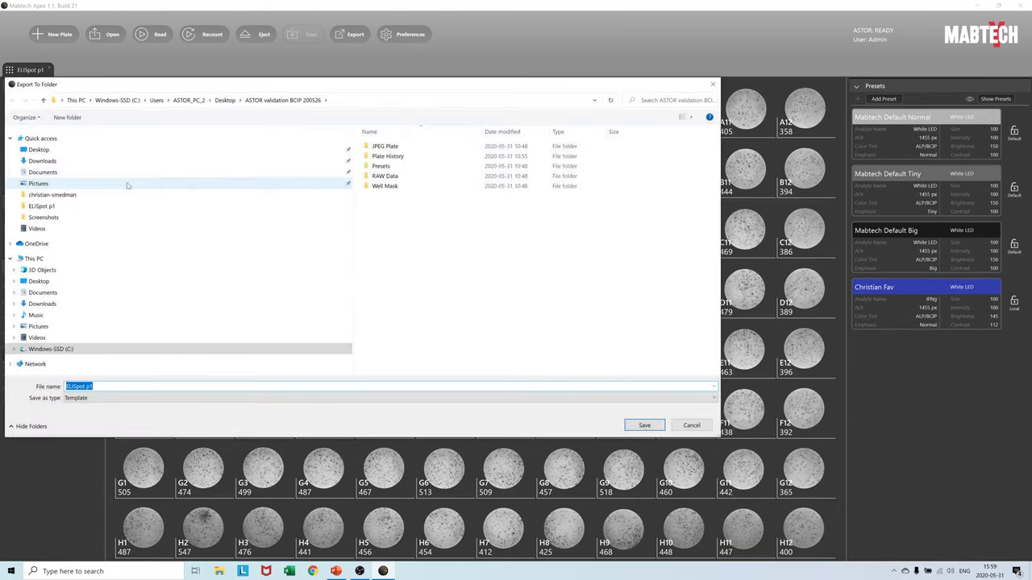
left_click(109, 387)
type("Template")
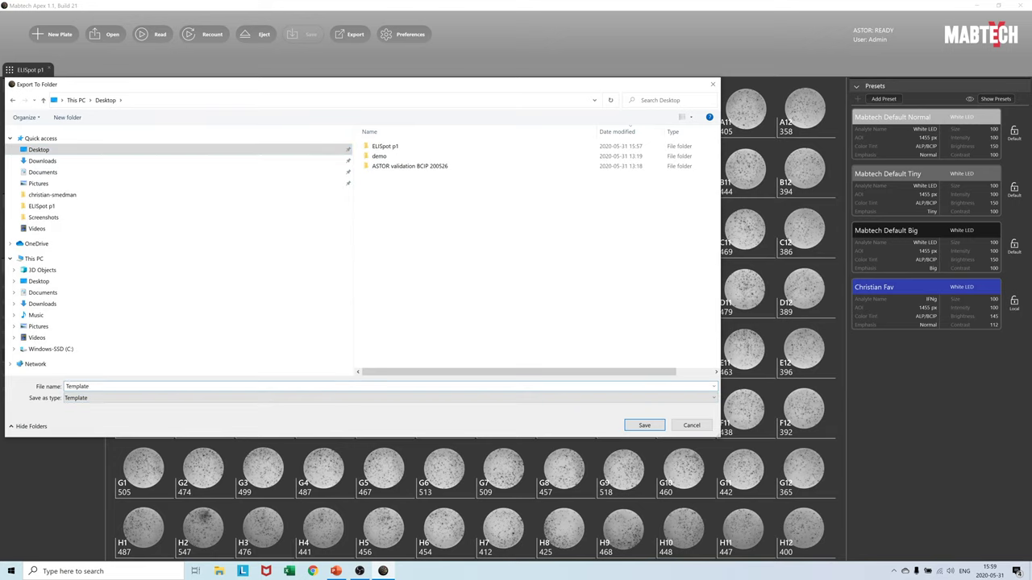
type(" ELISpot")
key("Return")
- Create a new plate from Desktop\Template ELISpot.mpt and eject the reader tray
left_click(58, 35)
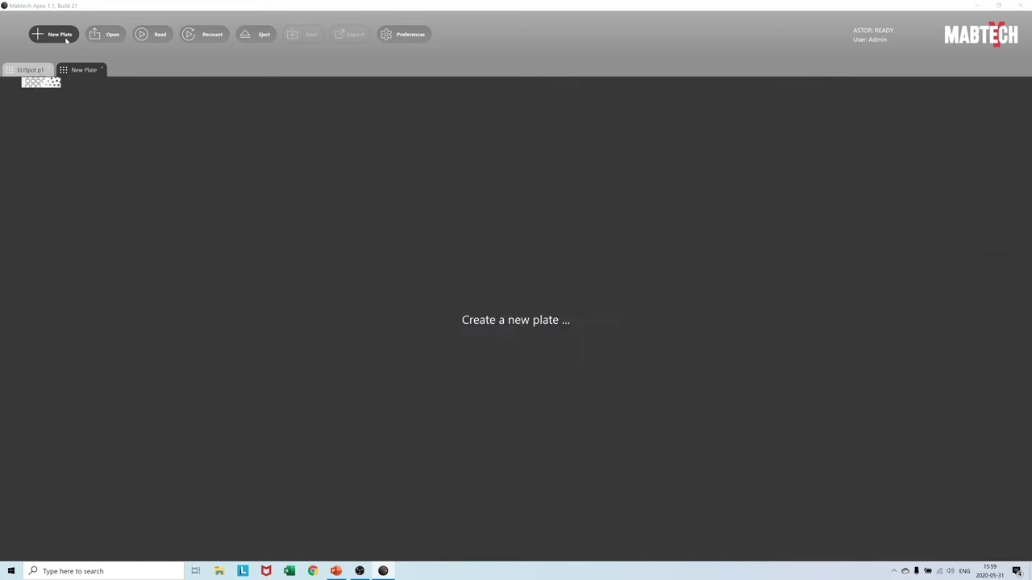
left_click(582, 246)
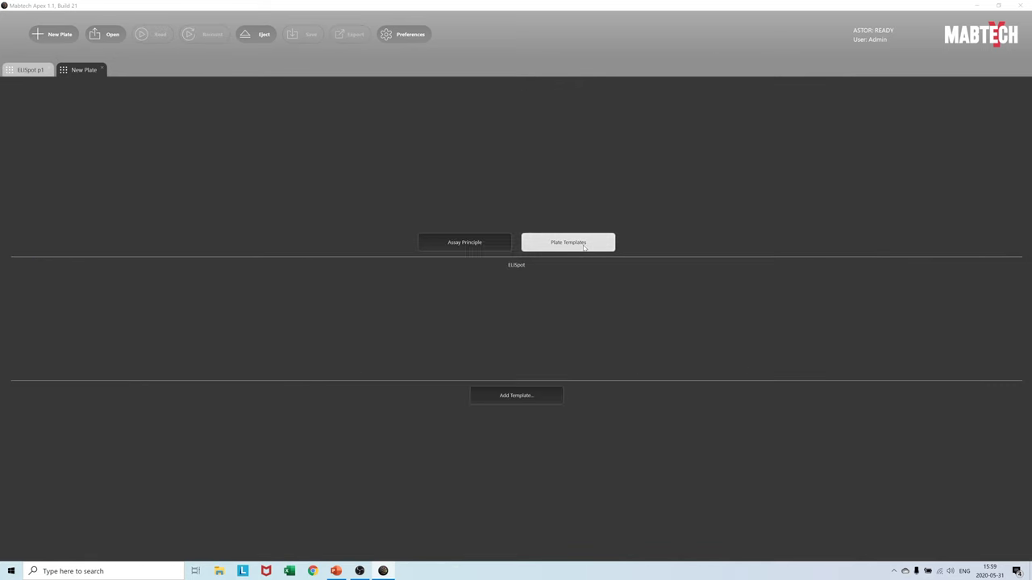
left_click(542, 400)
left_click(36, 153)
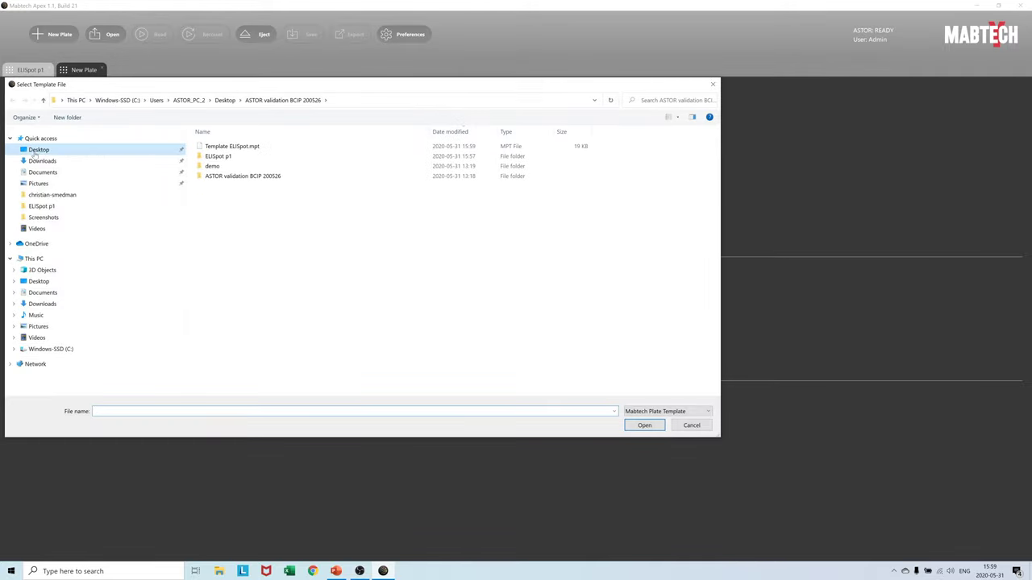
left_click(231, 146)
left_click(642, 425)
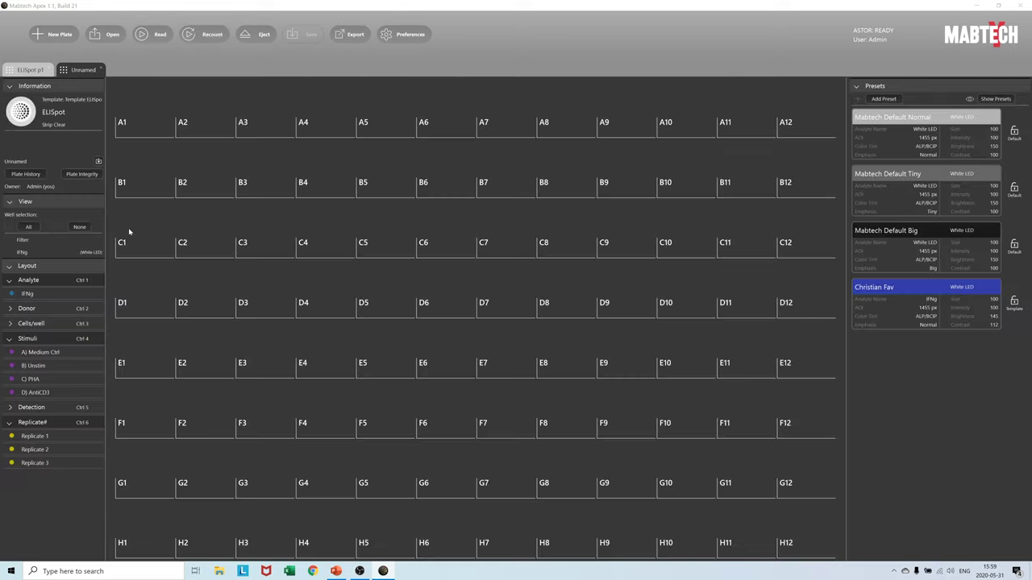
left_click(256, 34)
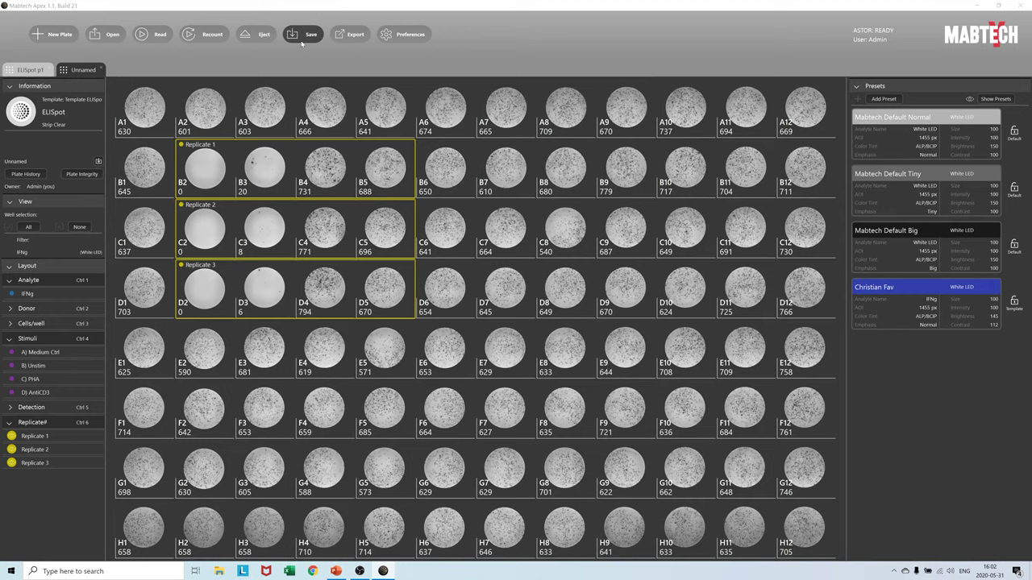
- Save the current plate to the Desktop with the file name ELISpot p2
left_click(307, 33)
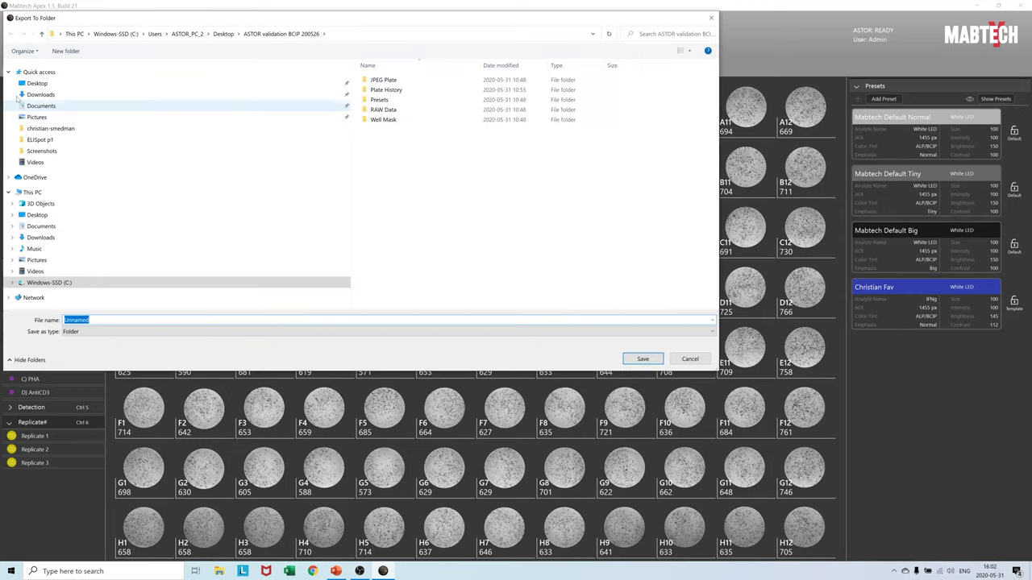
left_click(37, 83)
type("ELIS")
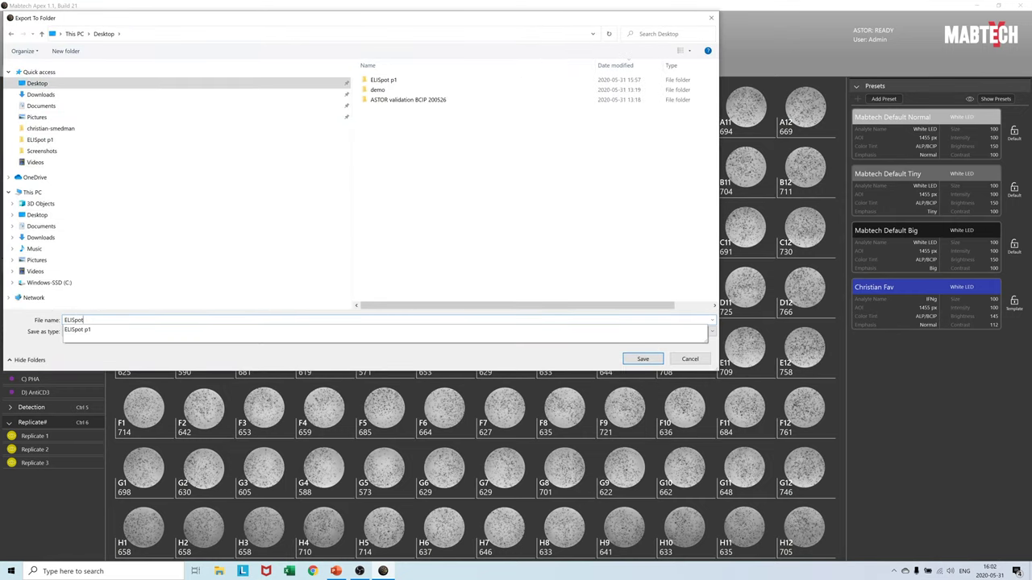
type("pot")
key("Return")
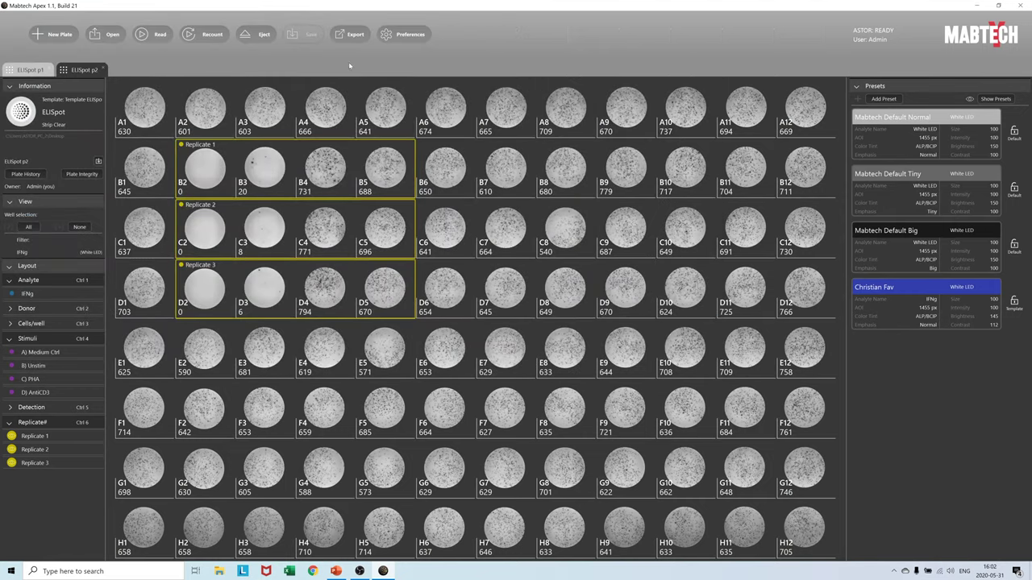
- Eject, swap in the next plate and read it, overwriting the old well images
left_click(254, 36)
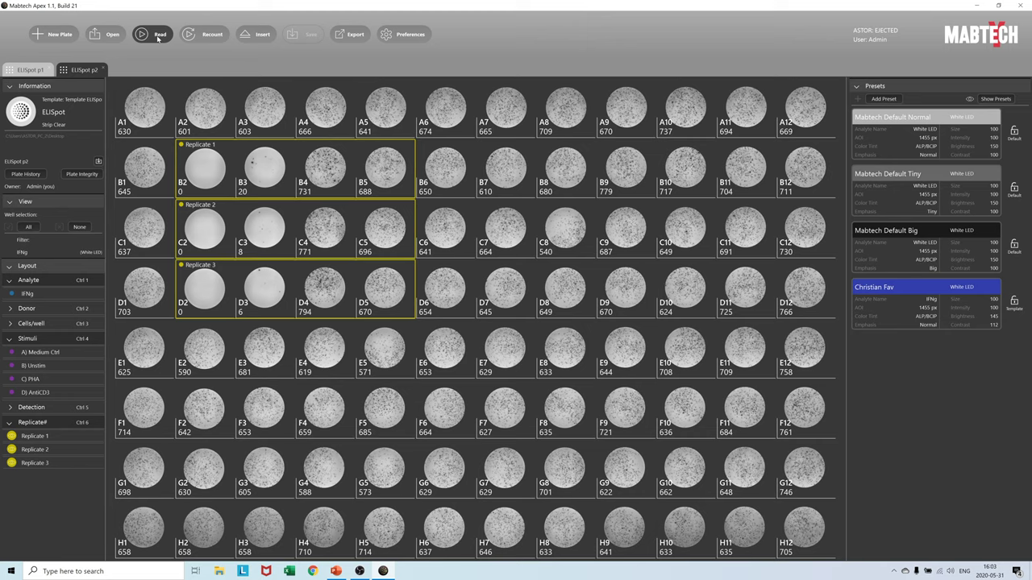
left_click(158, 36)
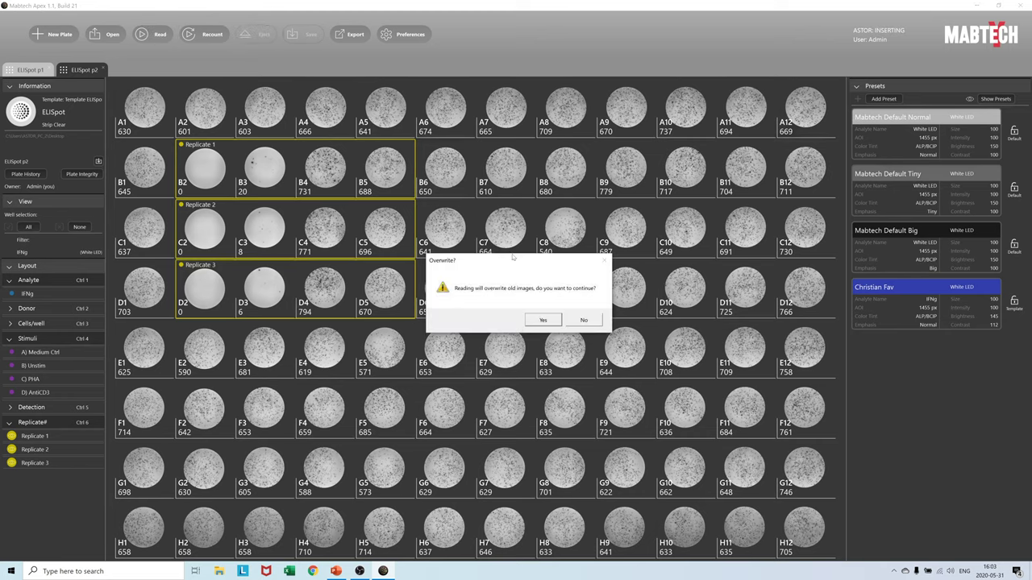
left_click(542, 321)
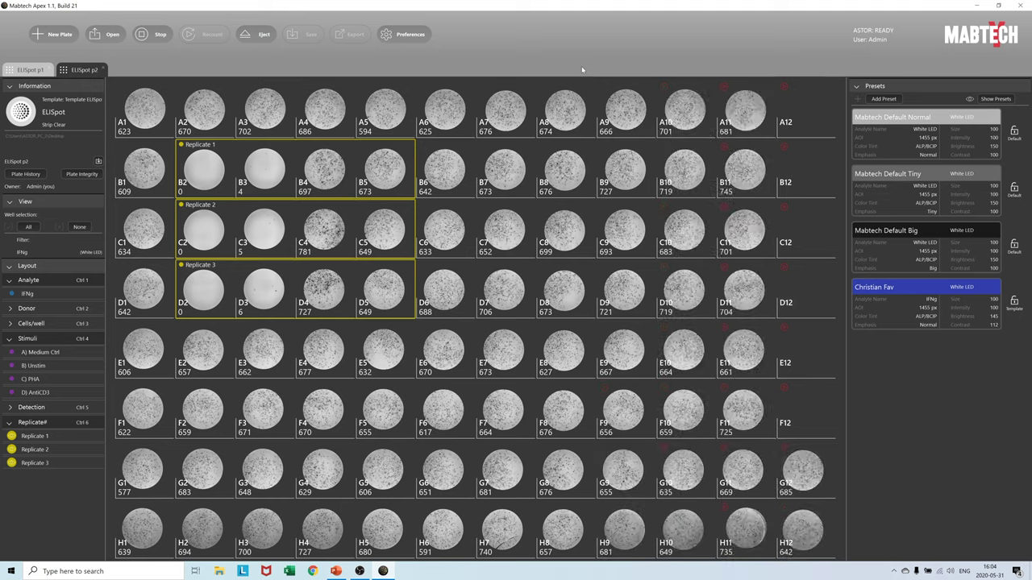
- Save the re-read plate to the Desktop under the new name ELISpot p3
left_click(99, 162)
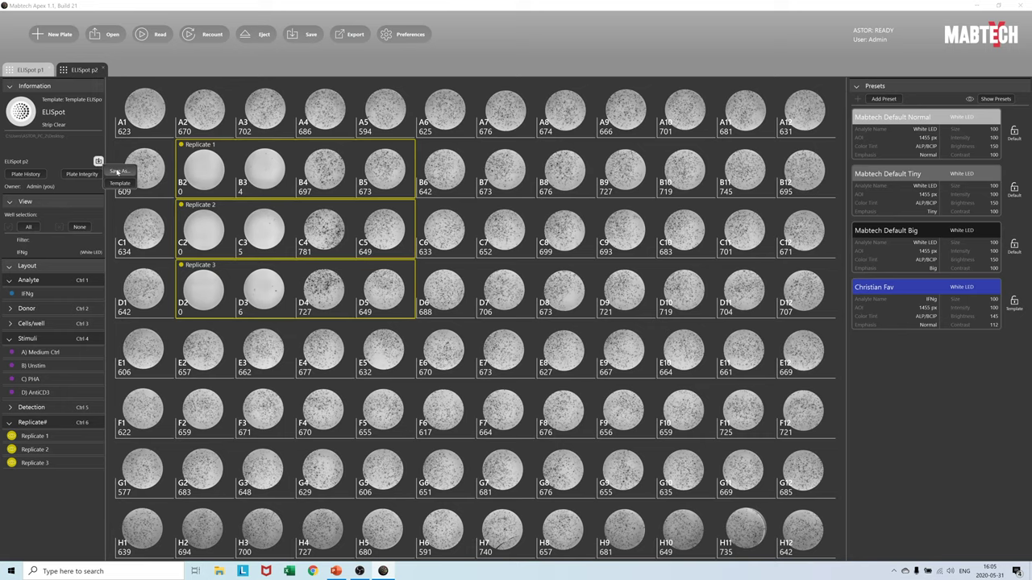
left_click(117, 171)
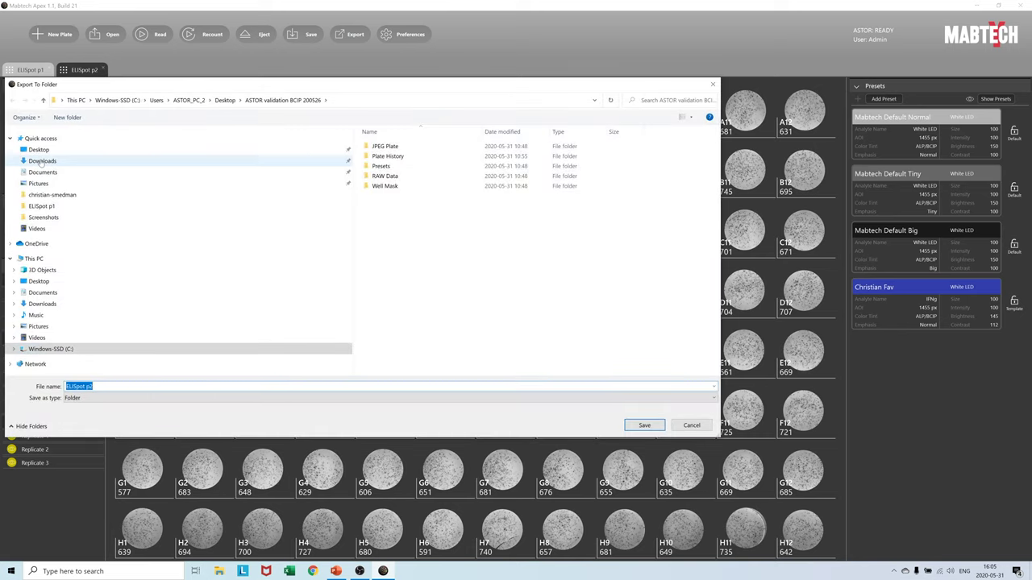
left_click(38, 150)
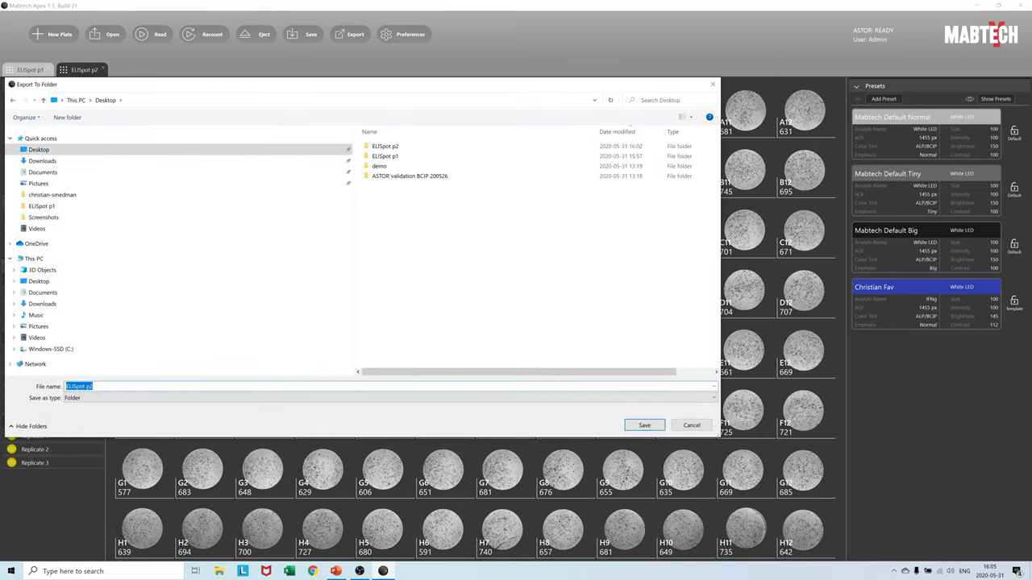
key("End")
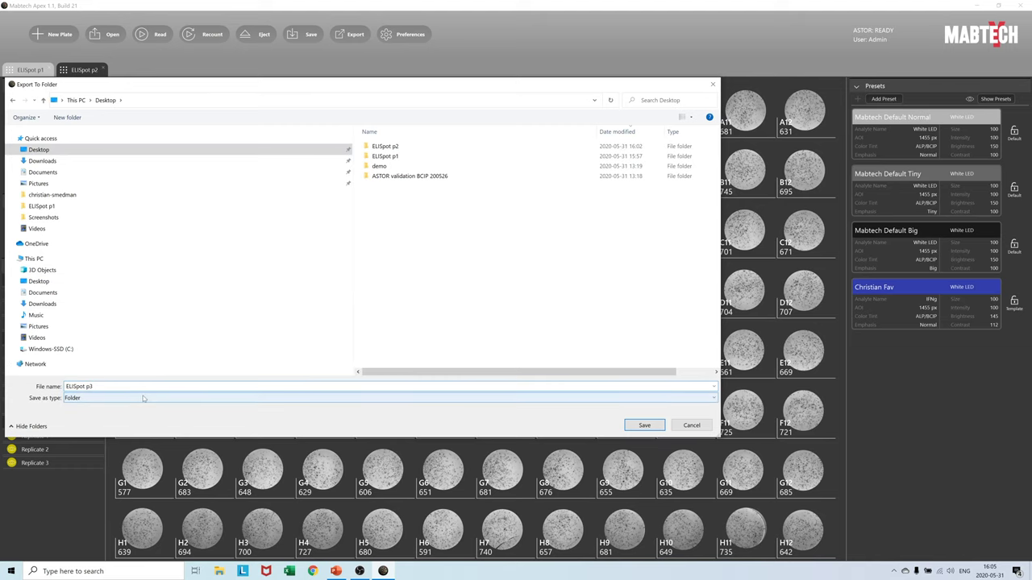
left_click(643, 427)
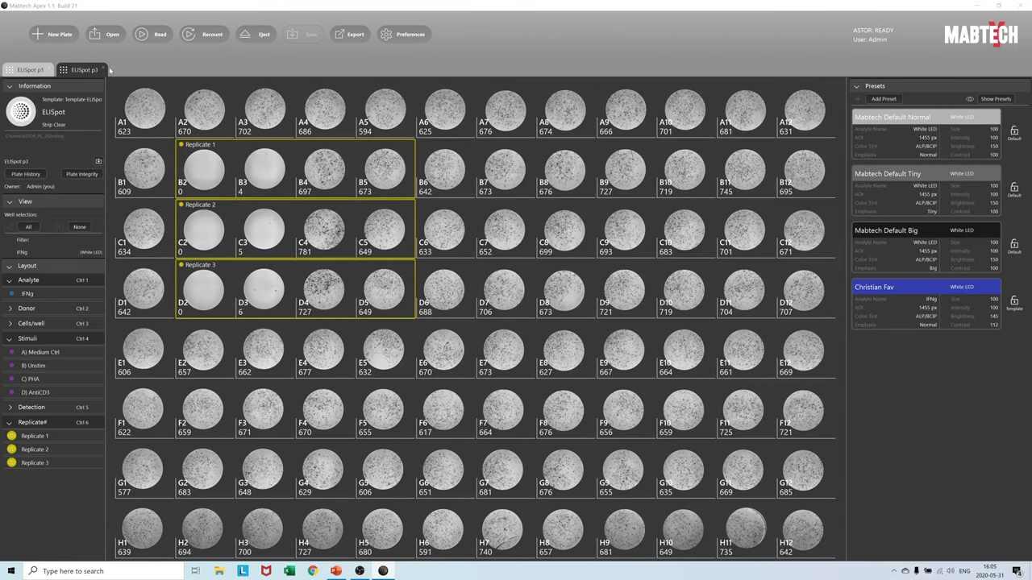
- Reopen the saved ELISpot p2 and ELISpot p3 plates, ending on the p2 tab
key("ctrl+o")
key("Return")
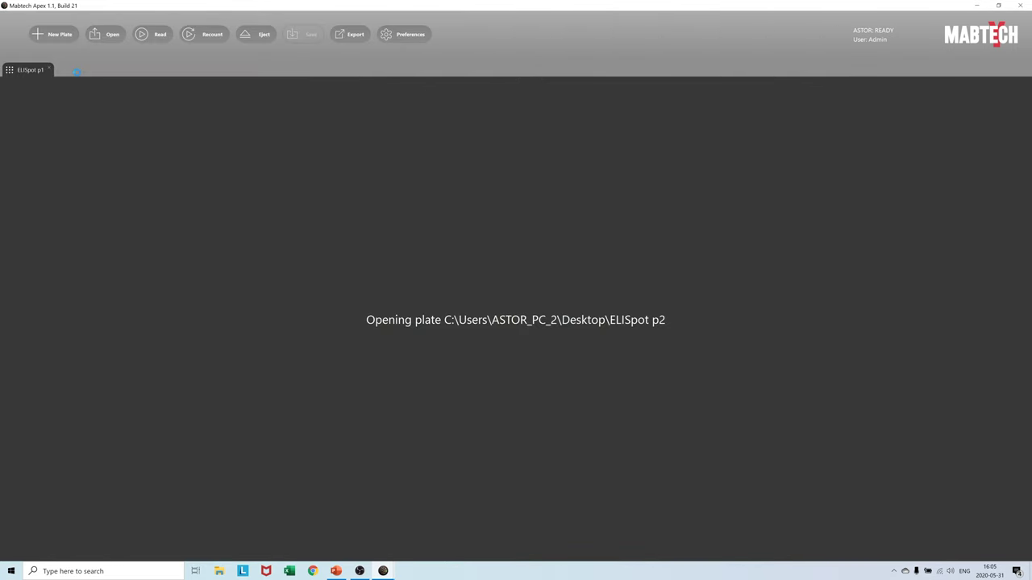
left_click(106, 34)
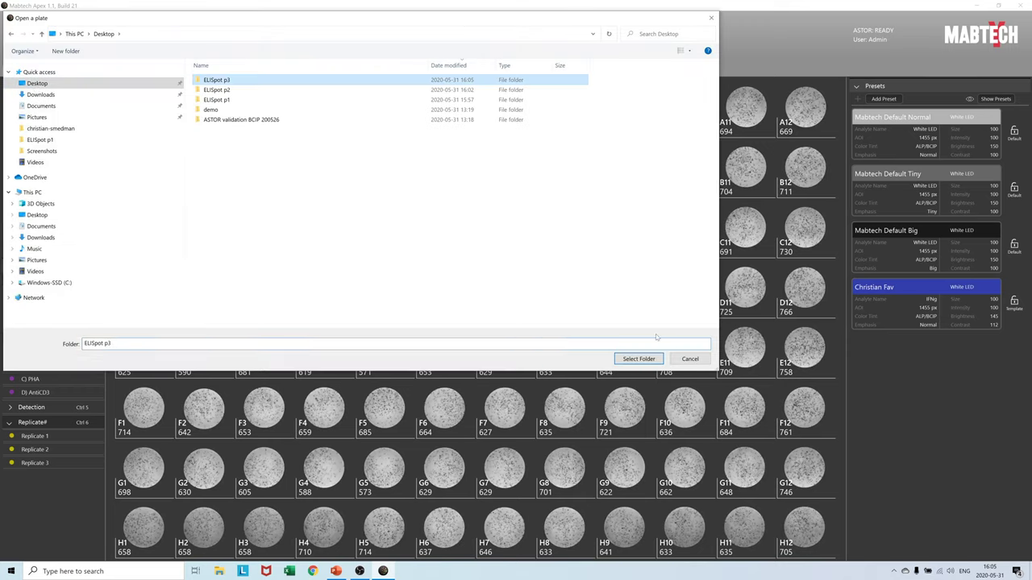
key("Return")
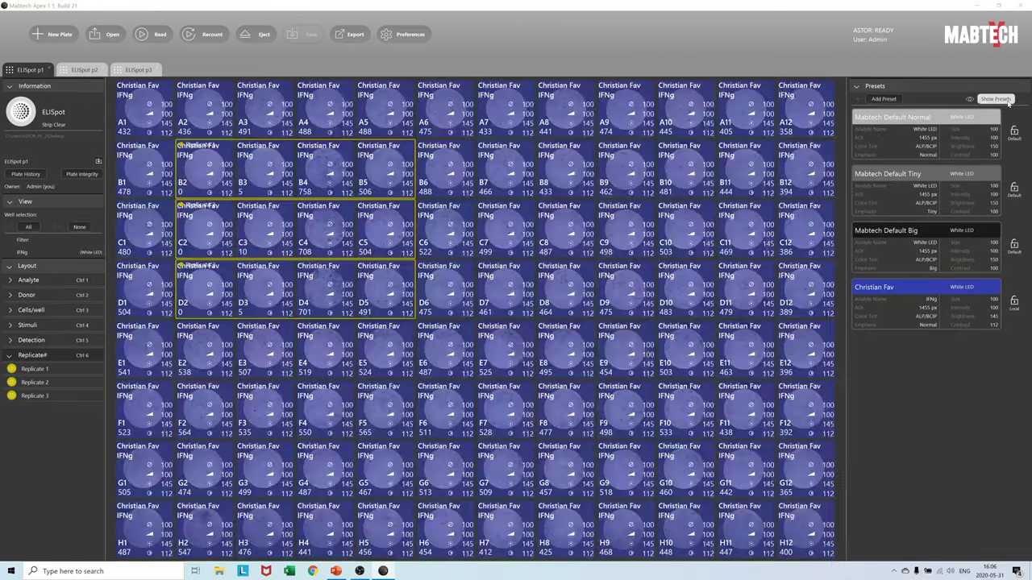
key("ctrl+Tab")
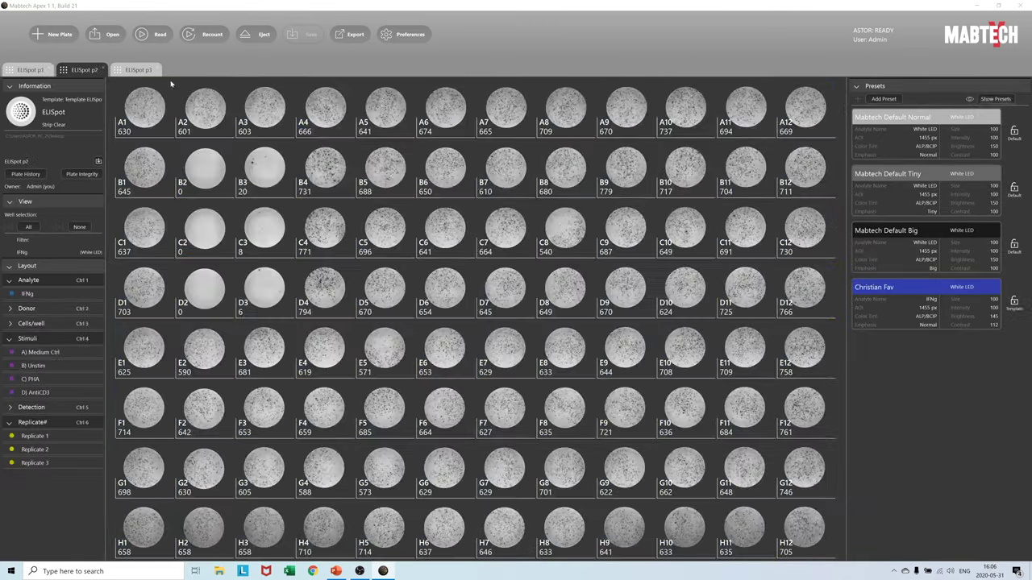
- From the ELISpot p1 tab, export the plates to Excel as 'All plates p1-p3' on the Desktop
key("ctrl+Tab")
key("ctrl+Tab")
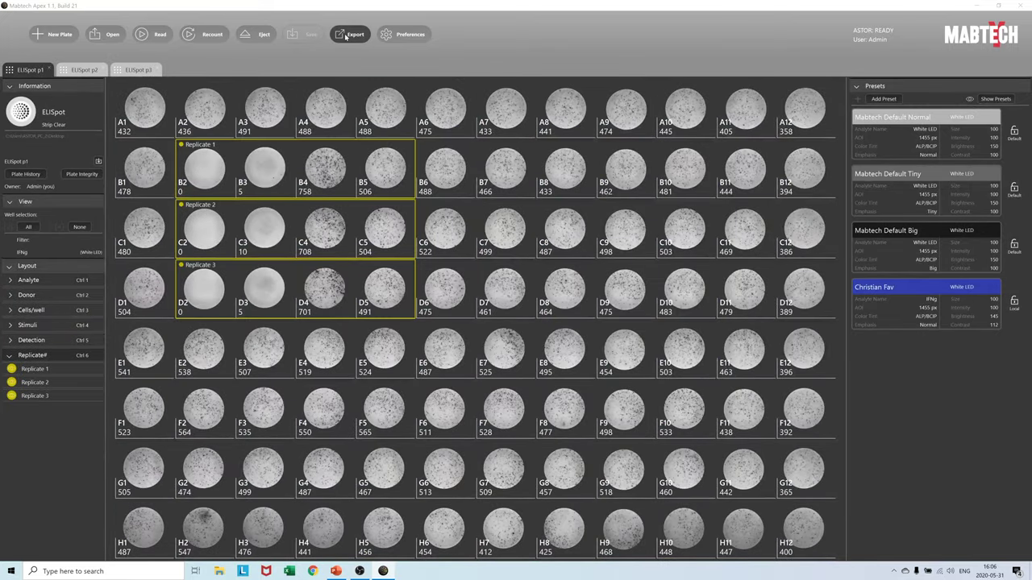
left_click(346, 37)
left_click(346, 121)
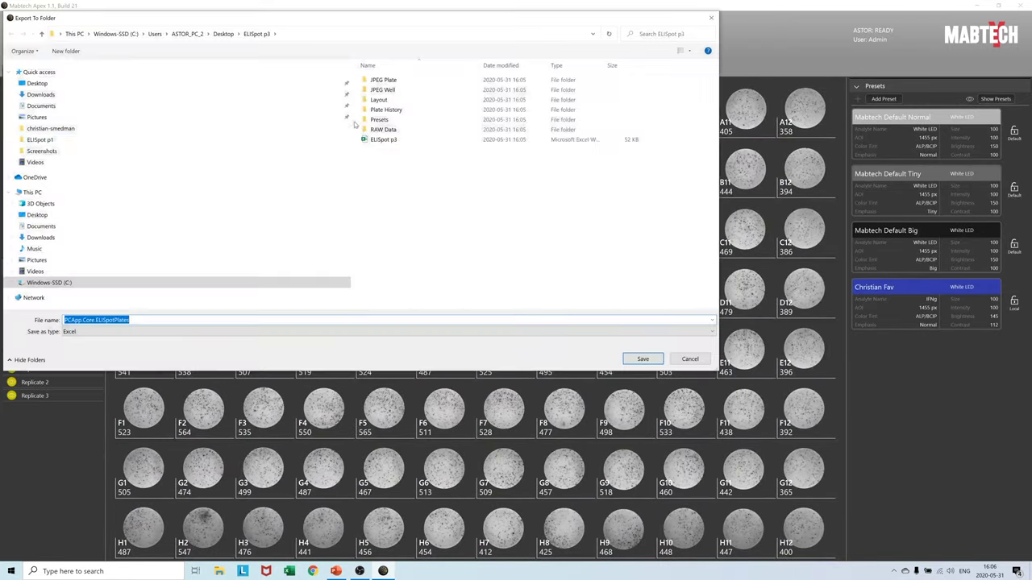
left_click(37, 83)
double_click(97, 320)
type("All plates p1-p3")
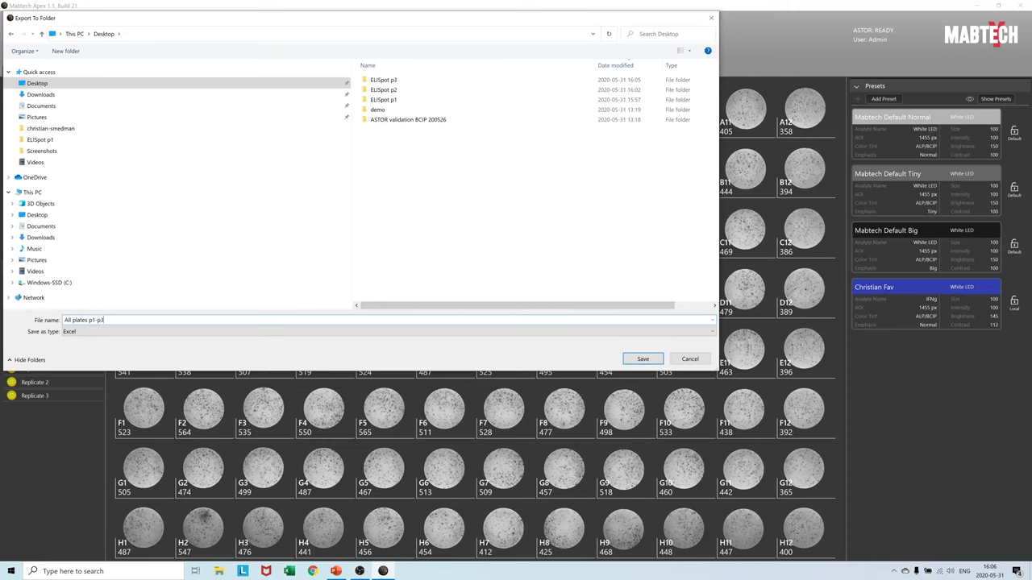
key("Return")
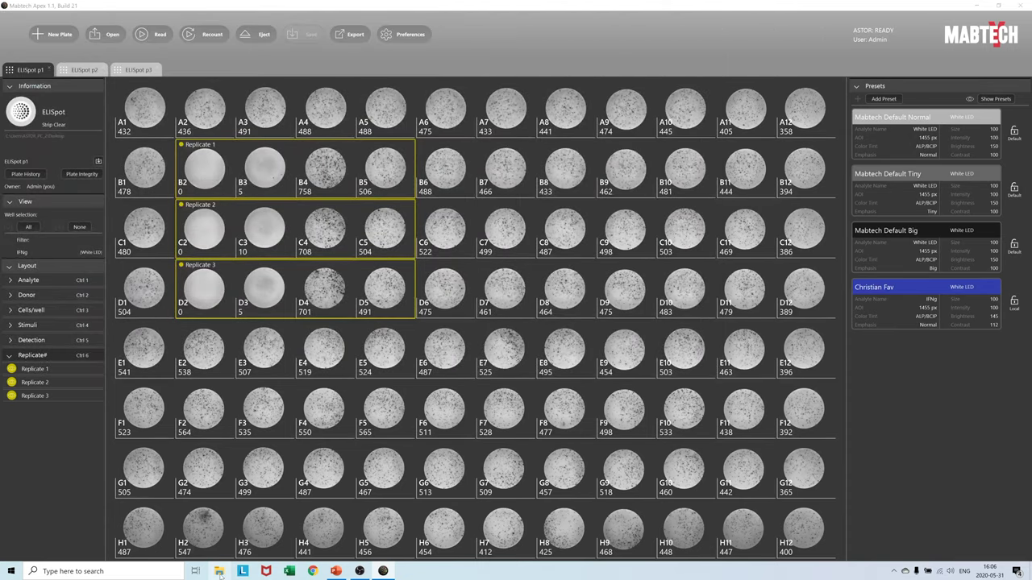
- Open the All plates p1-p3 workbook from the Desktop in Excel
left_click(218, 571)
left_click(143, 117)
double_click(439, 151)
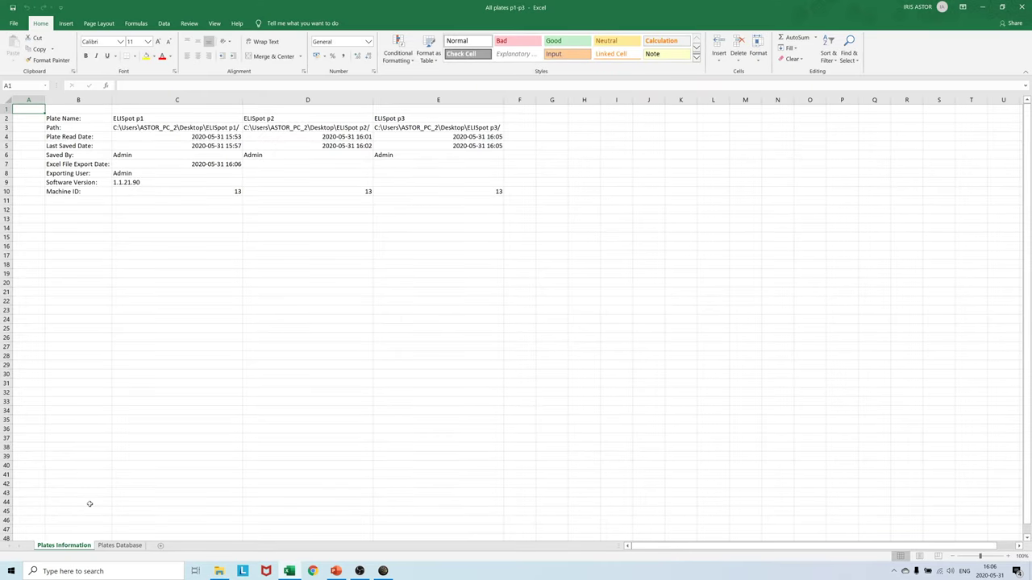
- Select the whole data table on the Plates Database sheet
left_click(119, 545)
left_click(102, 173)
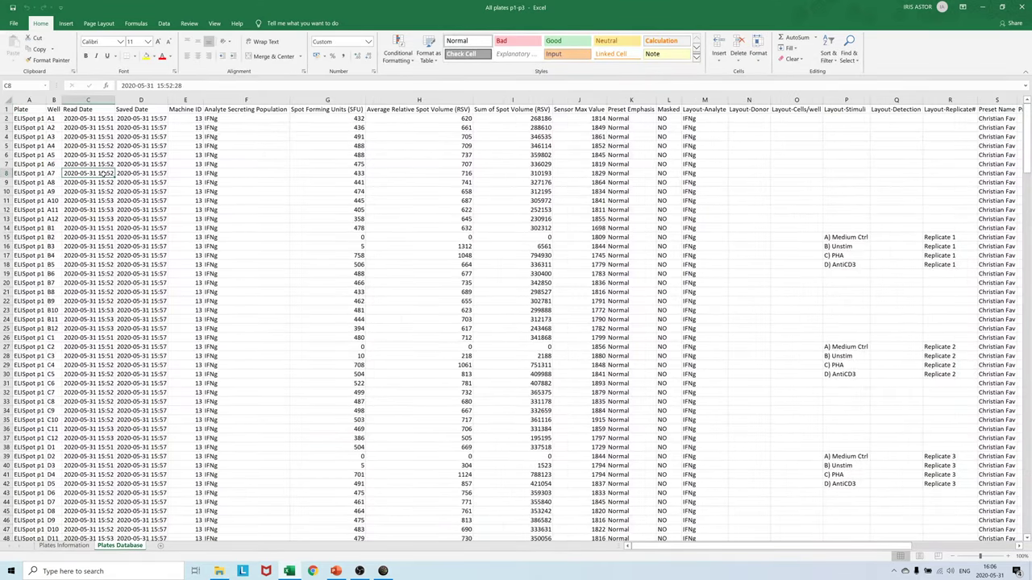
key("ctrl+a")
left_click(66, 24)
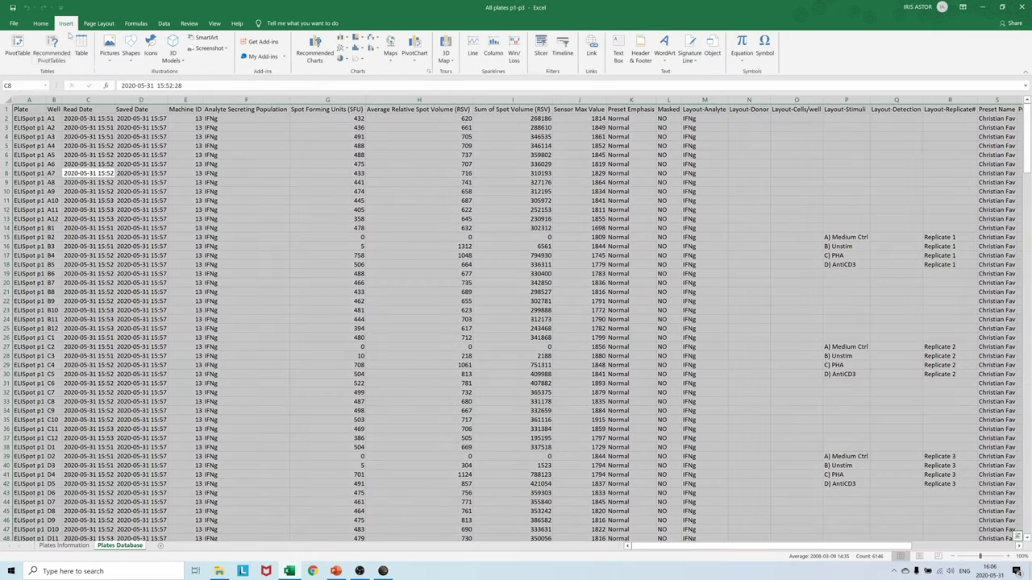
- Build a new-sheet pivot table summing Spot Forming Units: Layout-Stimuli rows, Plate and Layout-Replicate# columns
left_click(17, 47)
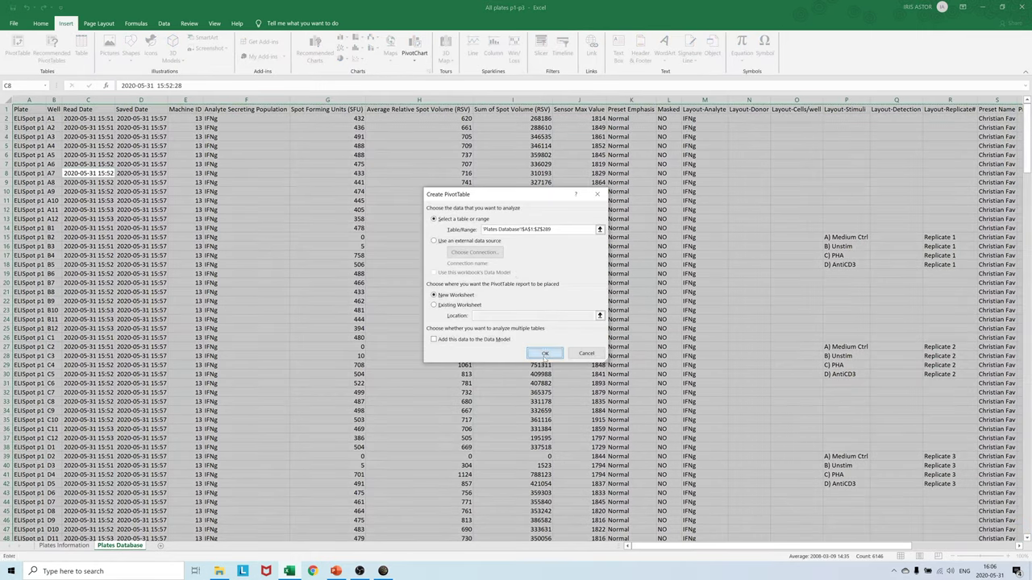
left_click(544, 353)
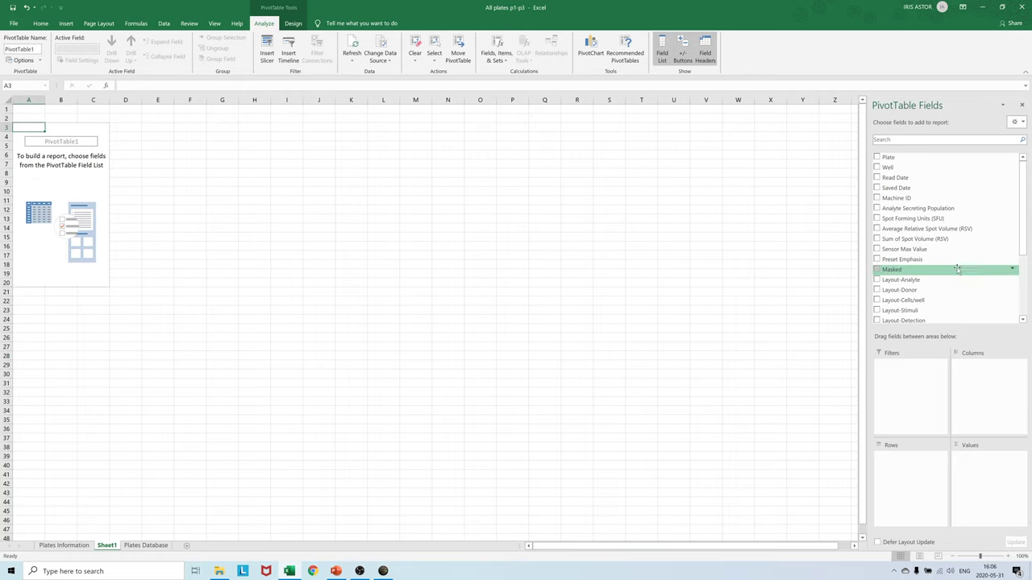
left_click_drag(934, 219, 995, 498)
scroll(936, 275, "down", 2)
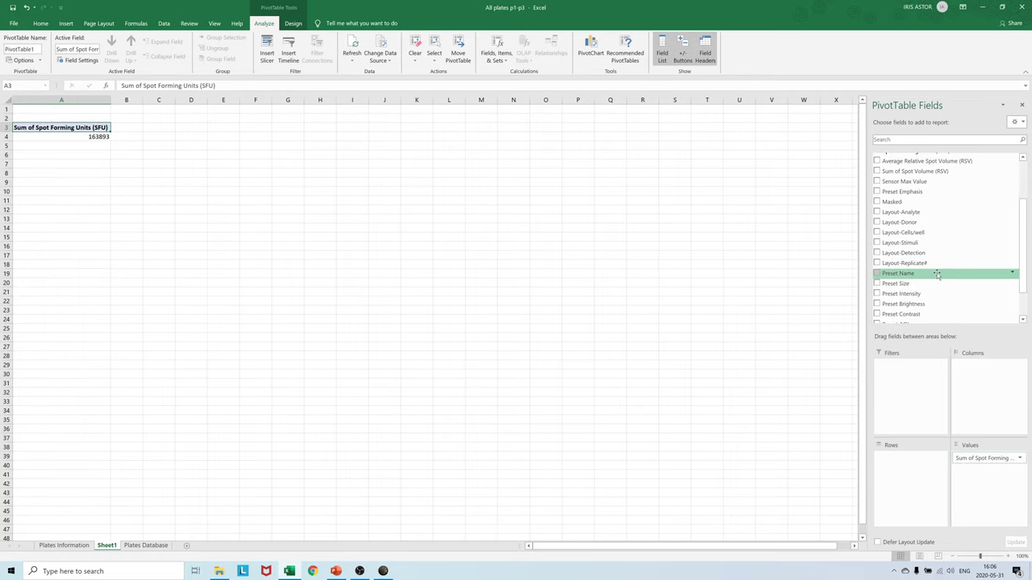
scroll(920, 266, "up", 3)
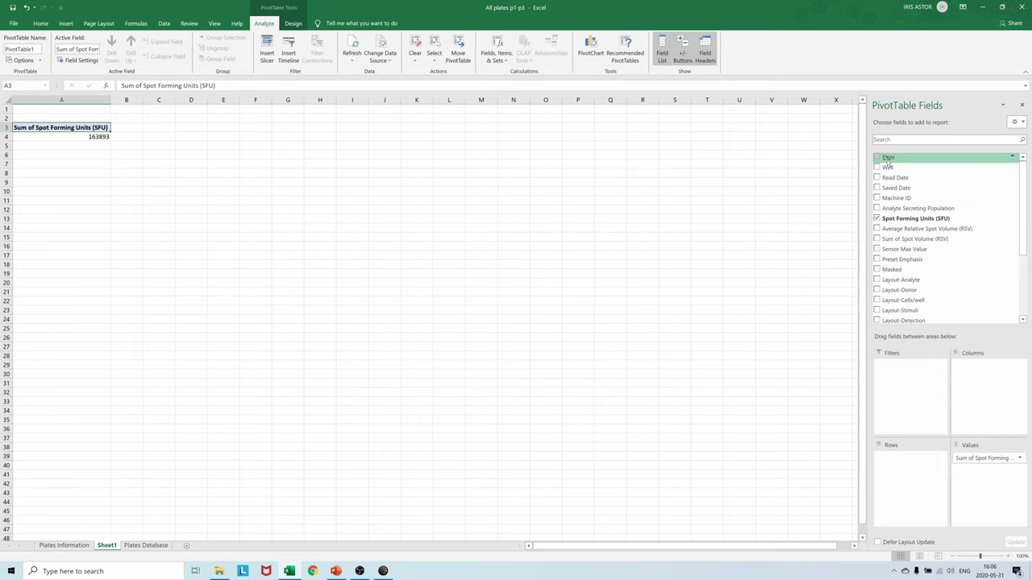
left_click_drag(888, 161, 993, 400)
scroll(943, 270, "down", 2)
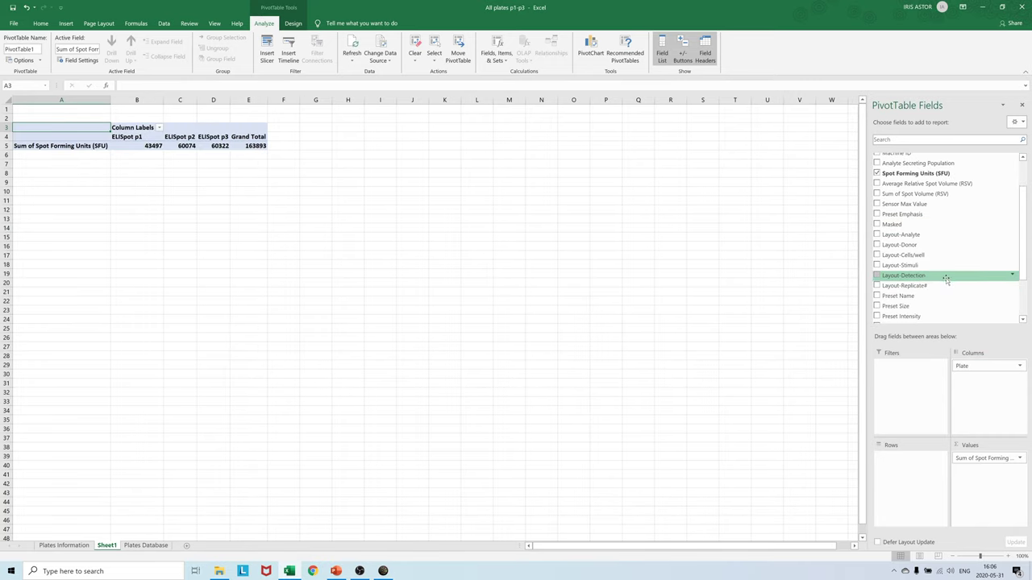
left_click_drag(925, 287, 988, 387)
left_click_drag(905, 265, 918, 469)
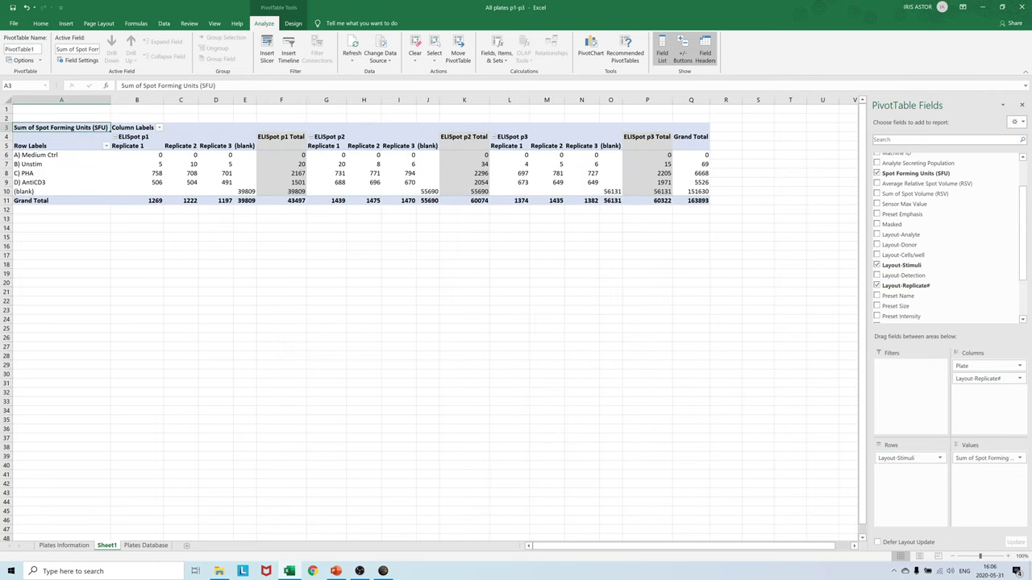
- Hide all subtotals and turn off grand totals for rows and columns
left_click(293, 22)
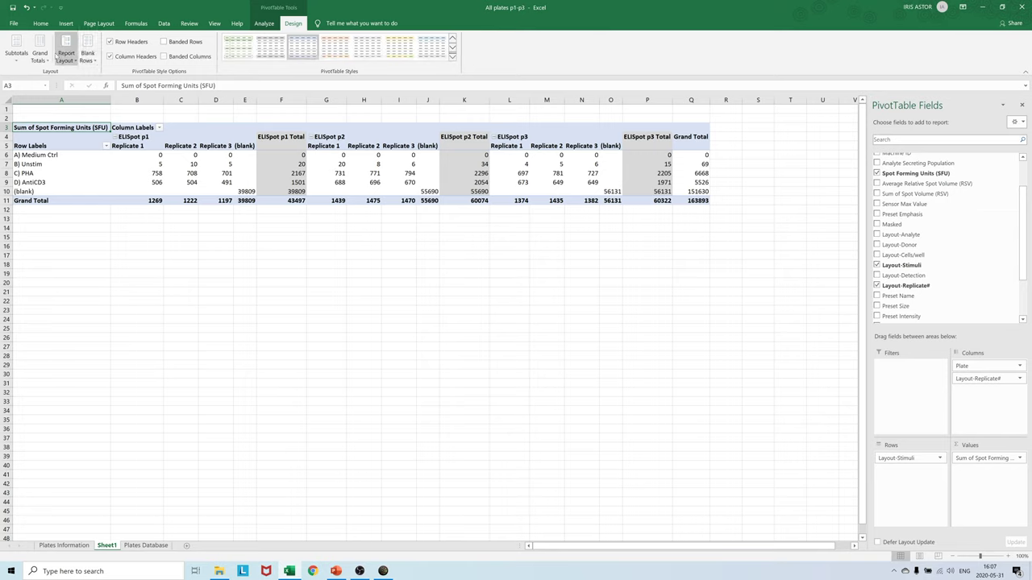
left_click(18, 54)
left_click(57, 77)
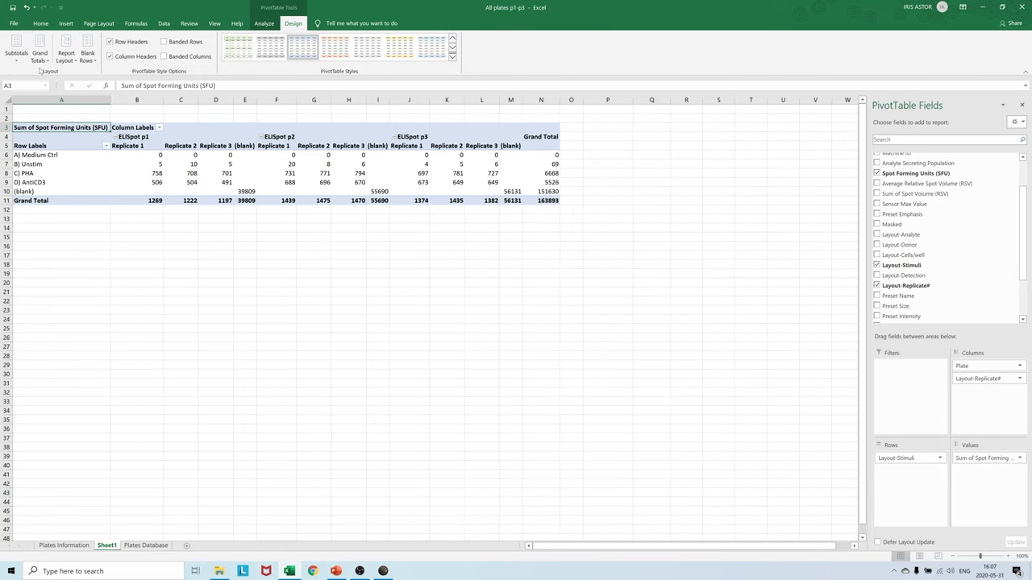
left_click(41, 56)
left_click(58, 78)
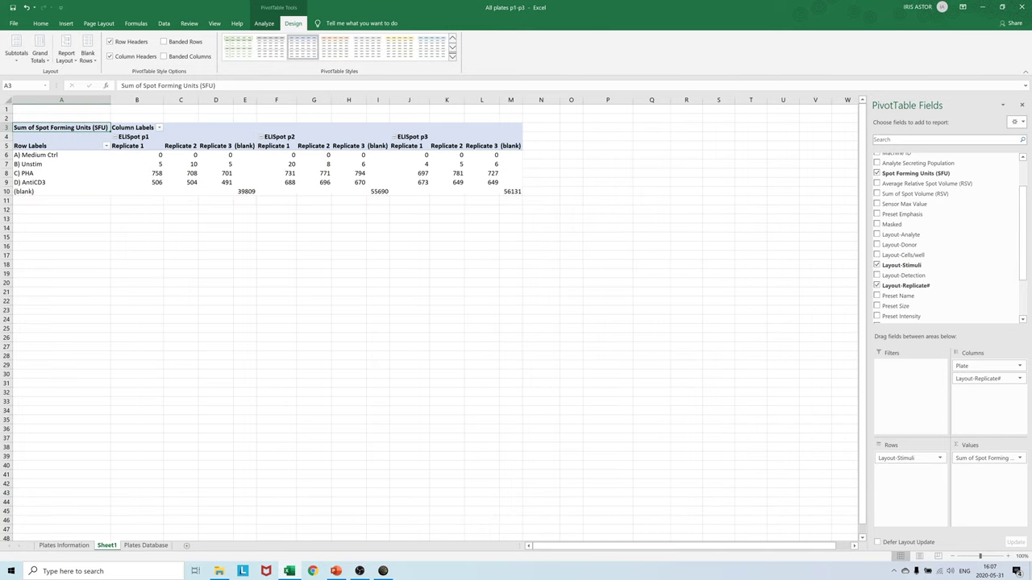
- Zoom the sheet to 150% and filter the (blank) entries out of the stimulus row labels
left_click(1007, 556)
left_click(1007, 556)
left_click(1008, 556)
left_click(1008, 556)
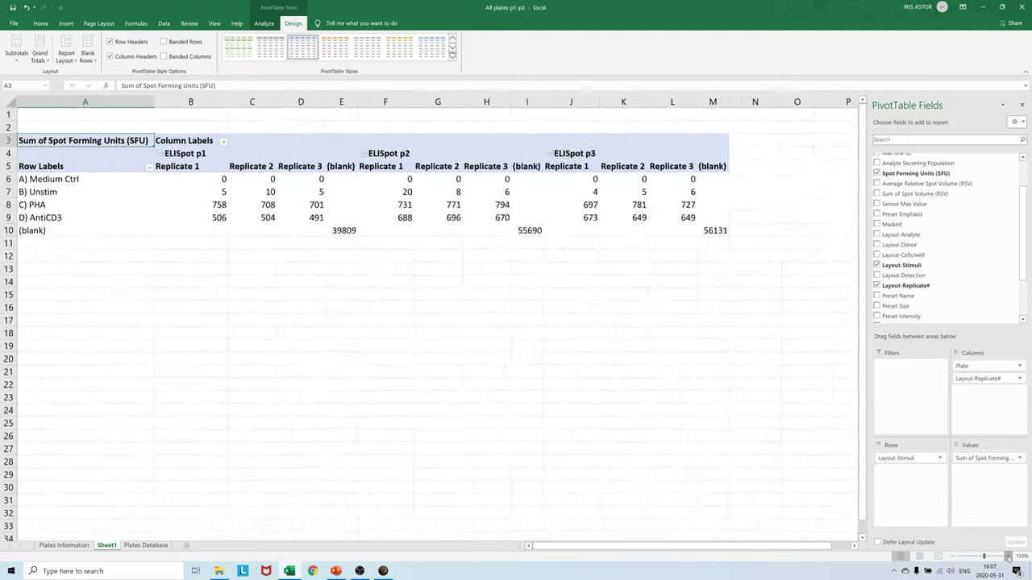
left_click(1007, 556)
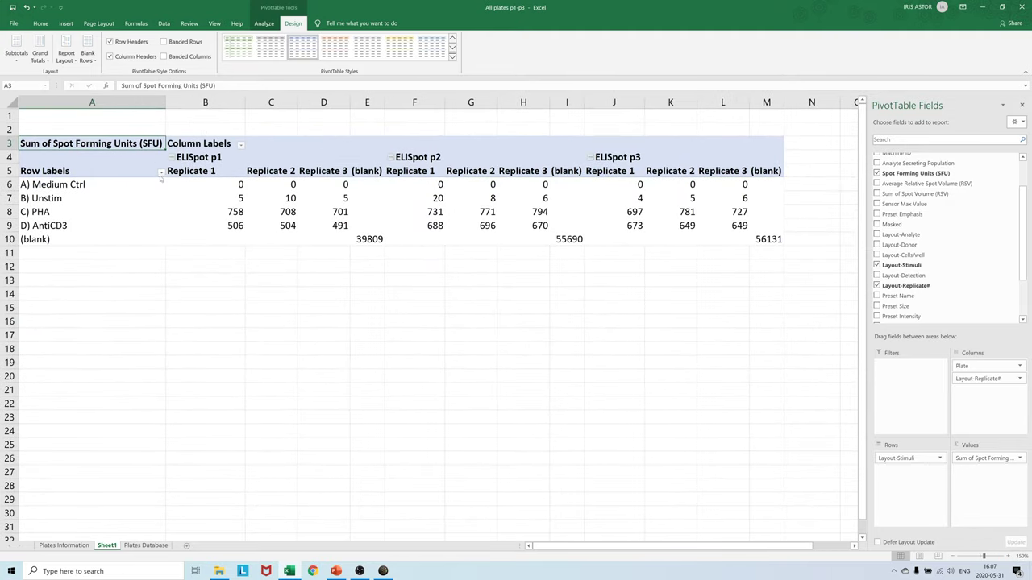
left_click(161, 173)
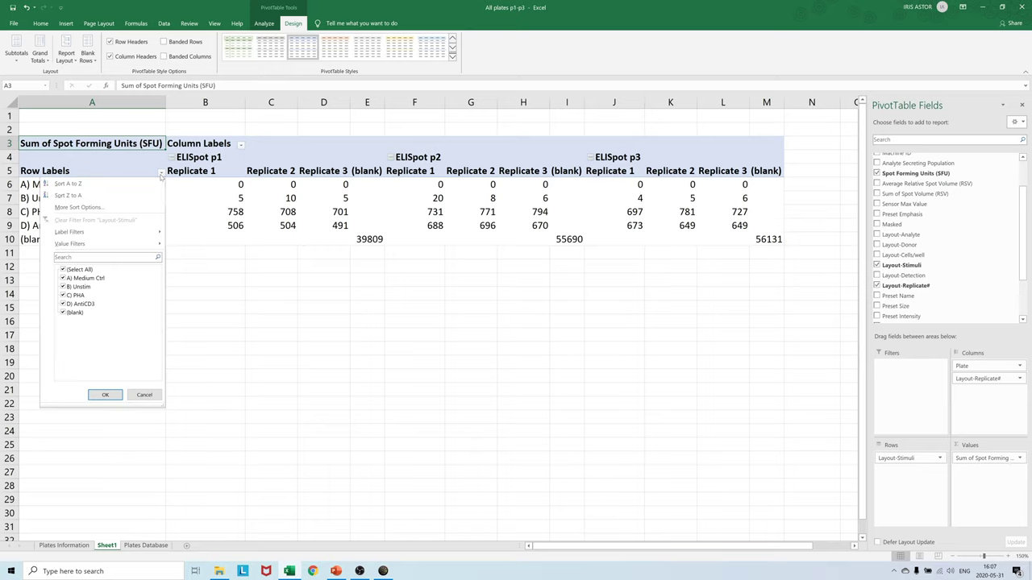
left_click(64, 313)
left_click(105, 395)
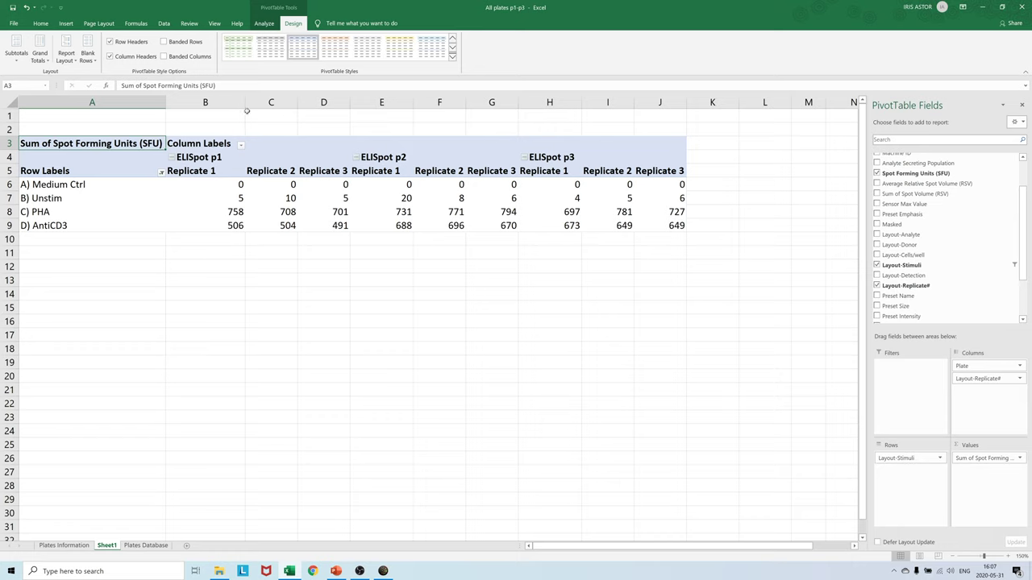
- Narrow column B slightly and select the stimulus labels with all SFU values, A6 to J9
left_click_drag(245, 102, 235, 103)
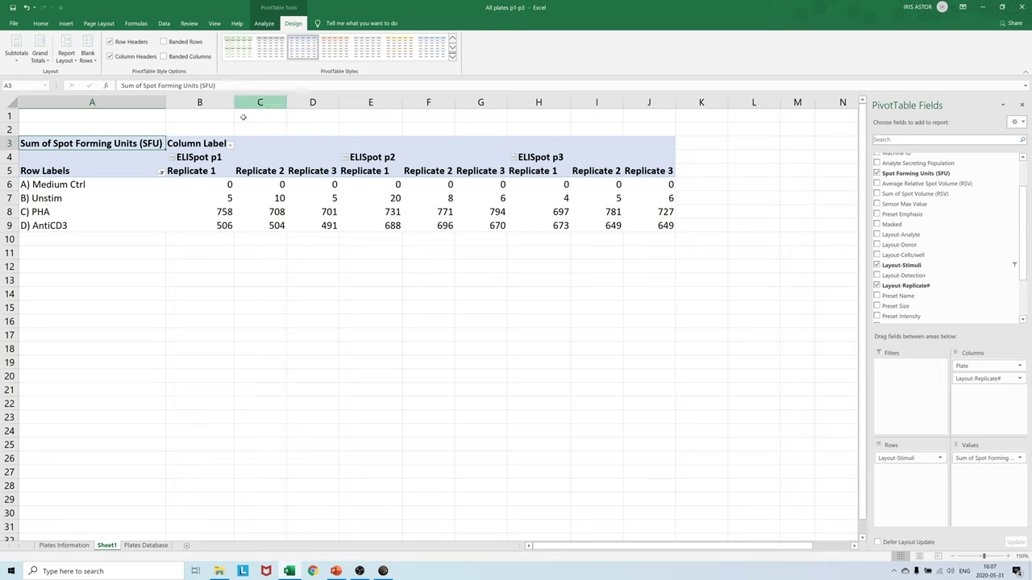
left_click_drag(222, 192, 336, 226)
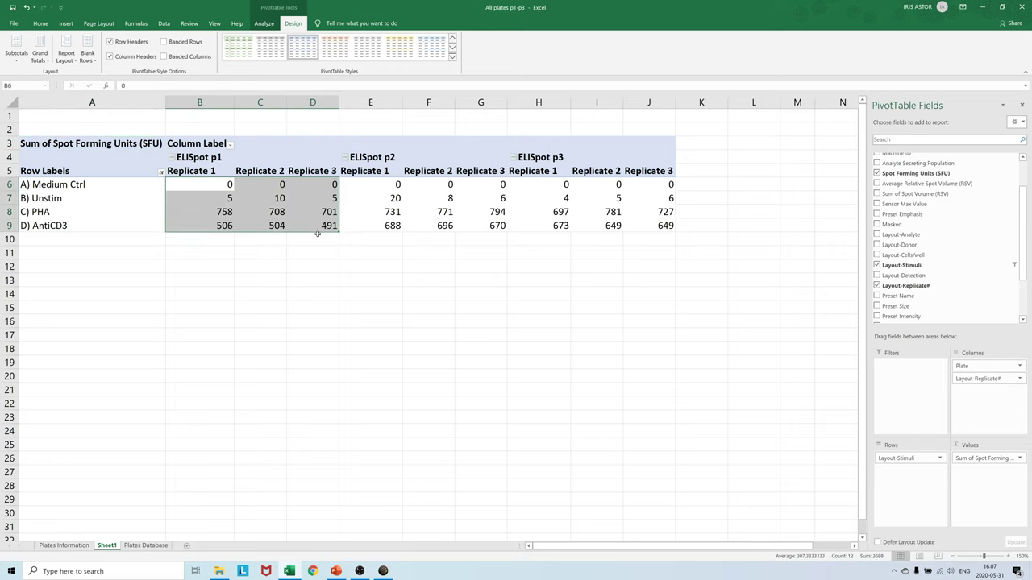
left_click_drag(375, 181, 467, 224)
left_click_drag(538, 183, 670, 225)
left_click(50, 185)
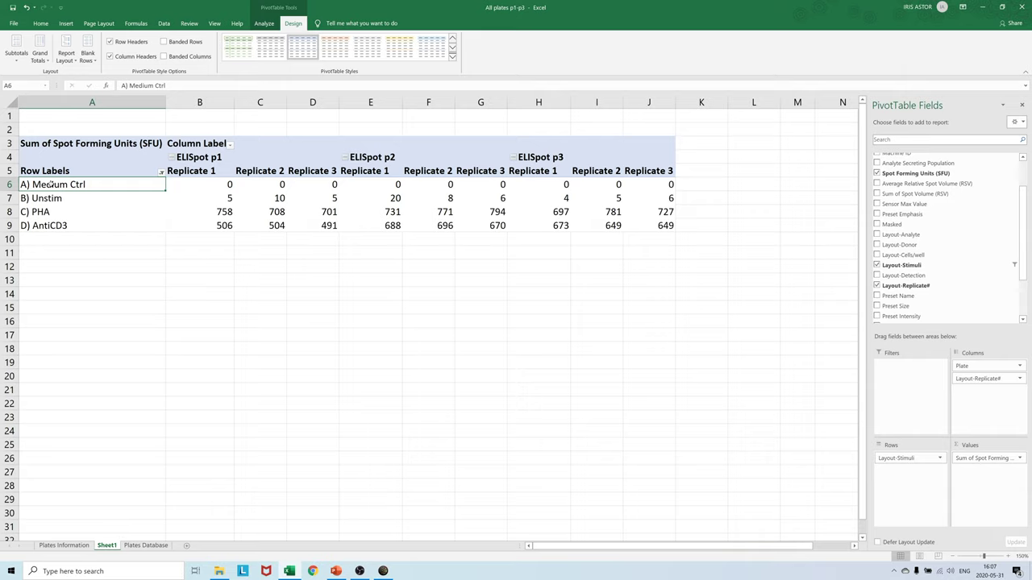
left_click_drag(51, 184, 667, 226)
- Insert a clustered column PivotChart, moved up and enlarged to cover rows 4 to 28
left_click(66, 24)
left_click(413, 48)
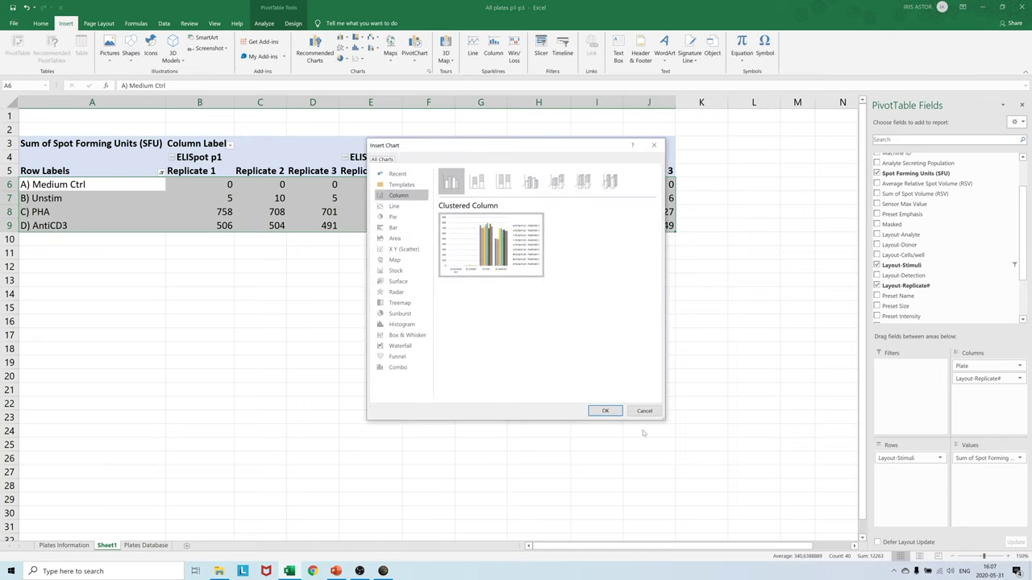
left_click(605, 411)
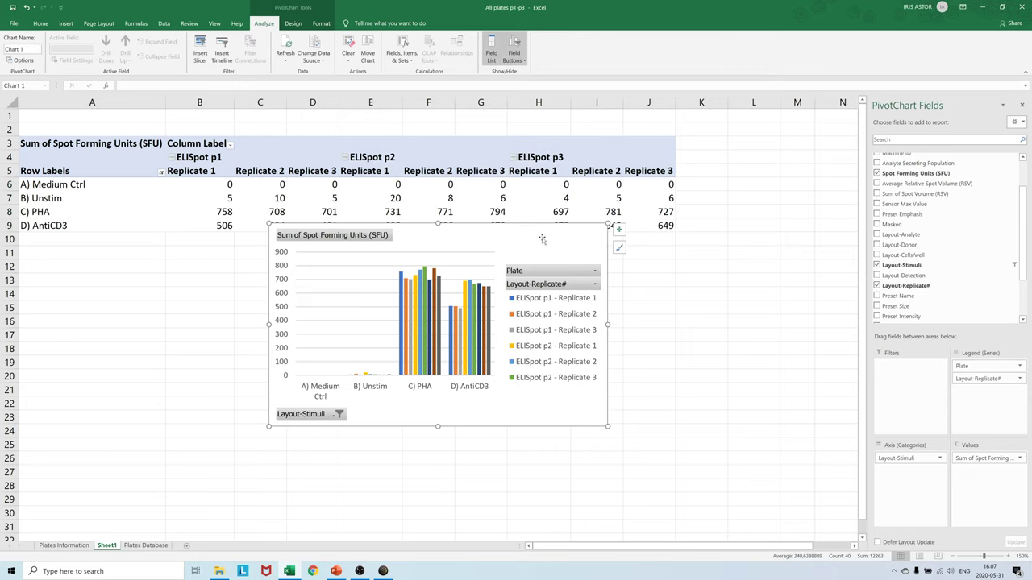
left_click_drag(540, 238, 414, 163)
left_click_drag(480, 353, 736, 492)
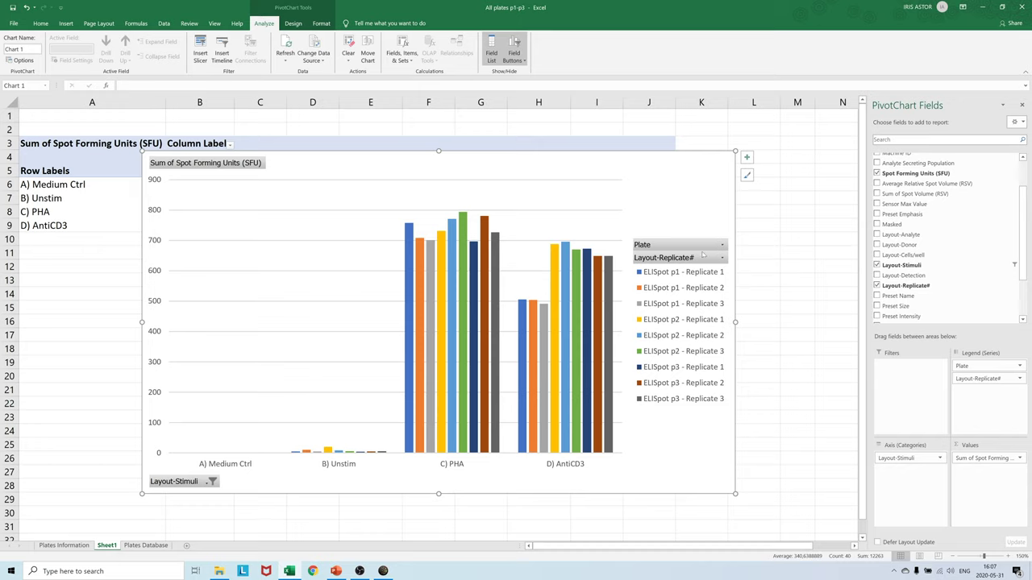
- Filter the chart's Layout-Stimuli to Unstim and AntiCD3, then return to Mabtech Apex
left_click(214, 481)
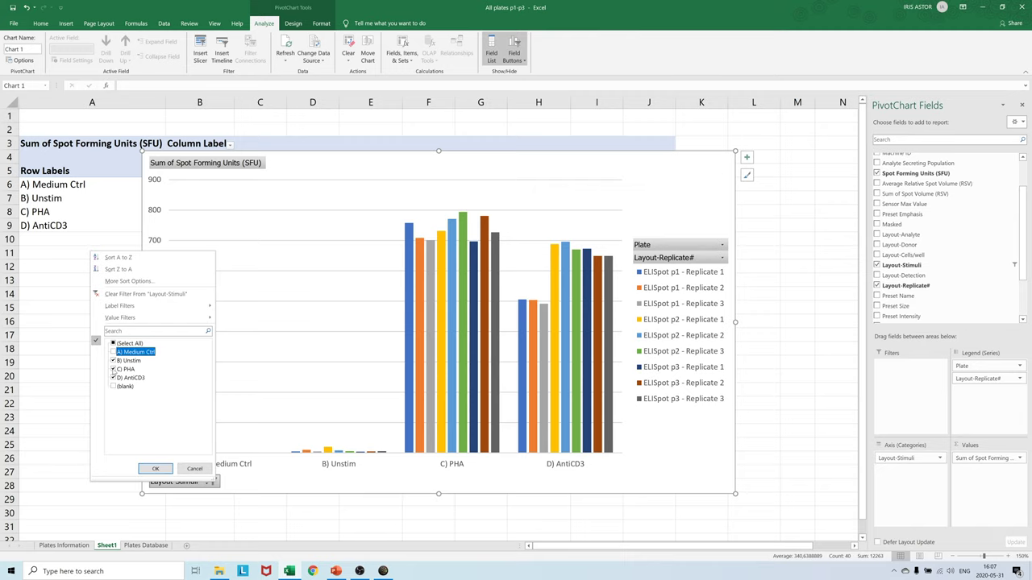
left_click(165, 468)
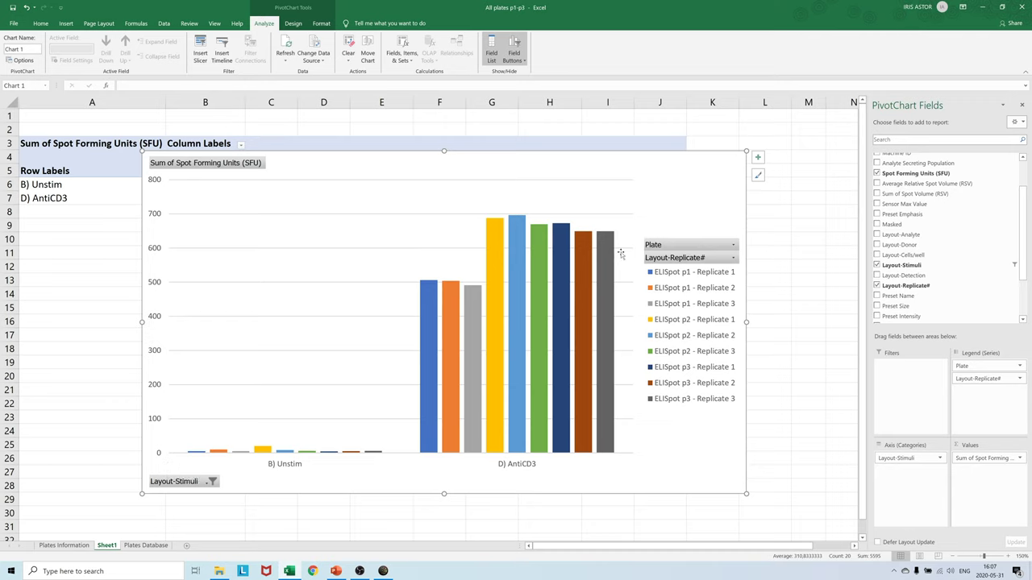
left_click(732, 244)
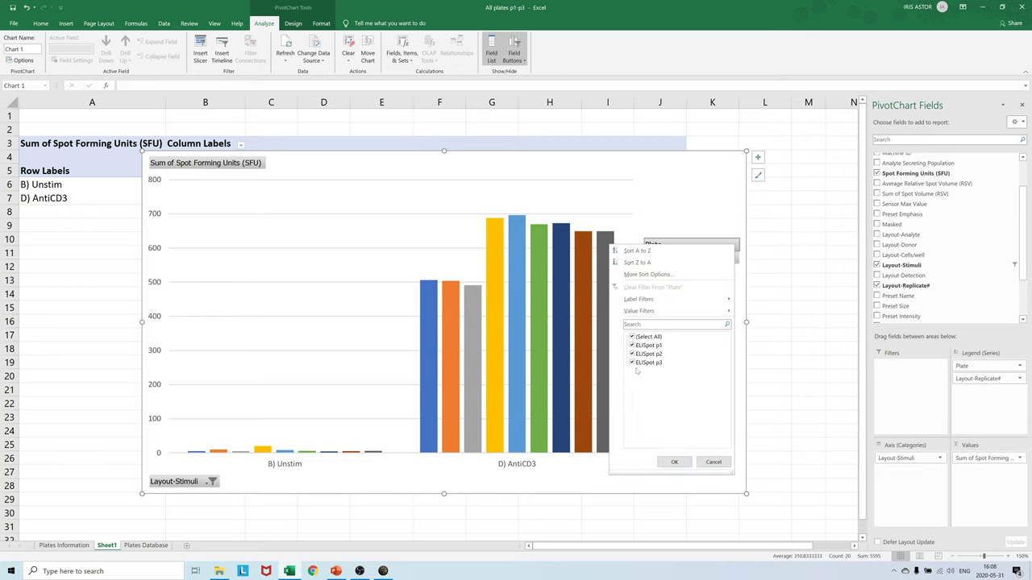
left_click(720, 463)
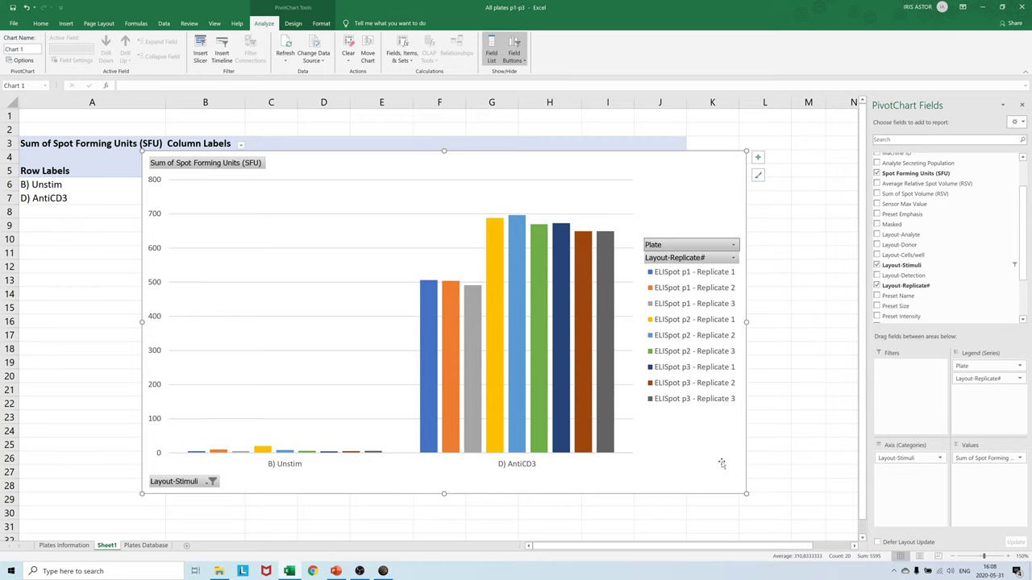
key("alt+Tab")
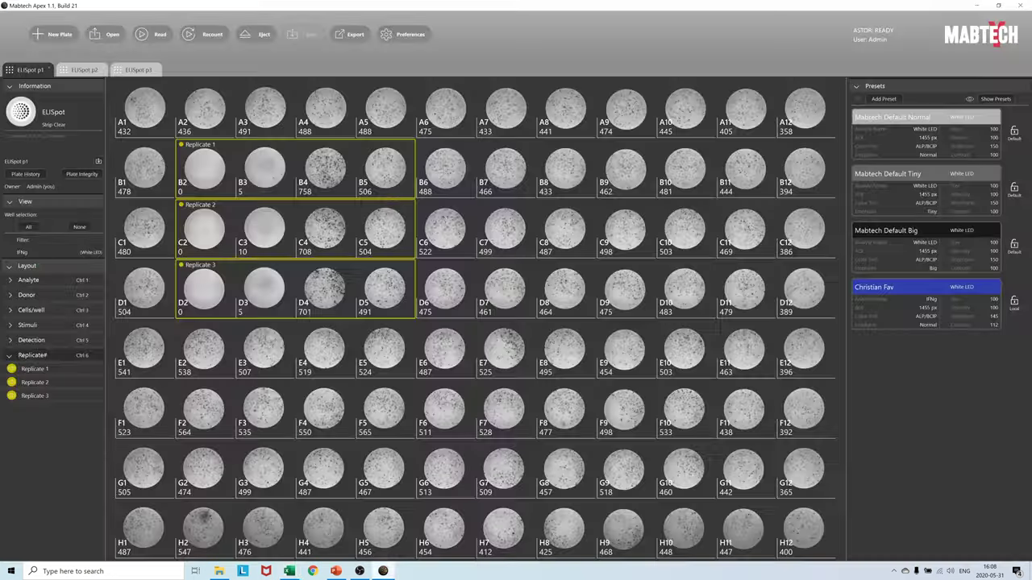